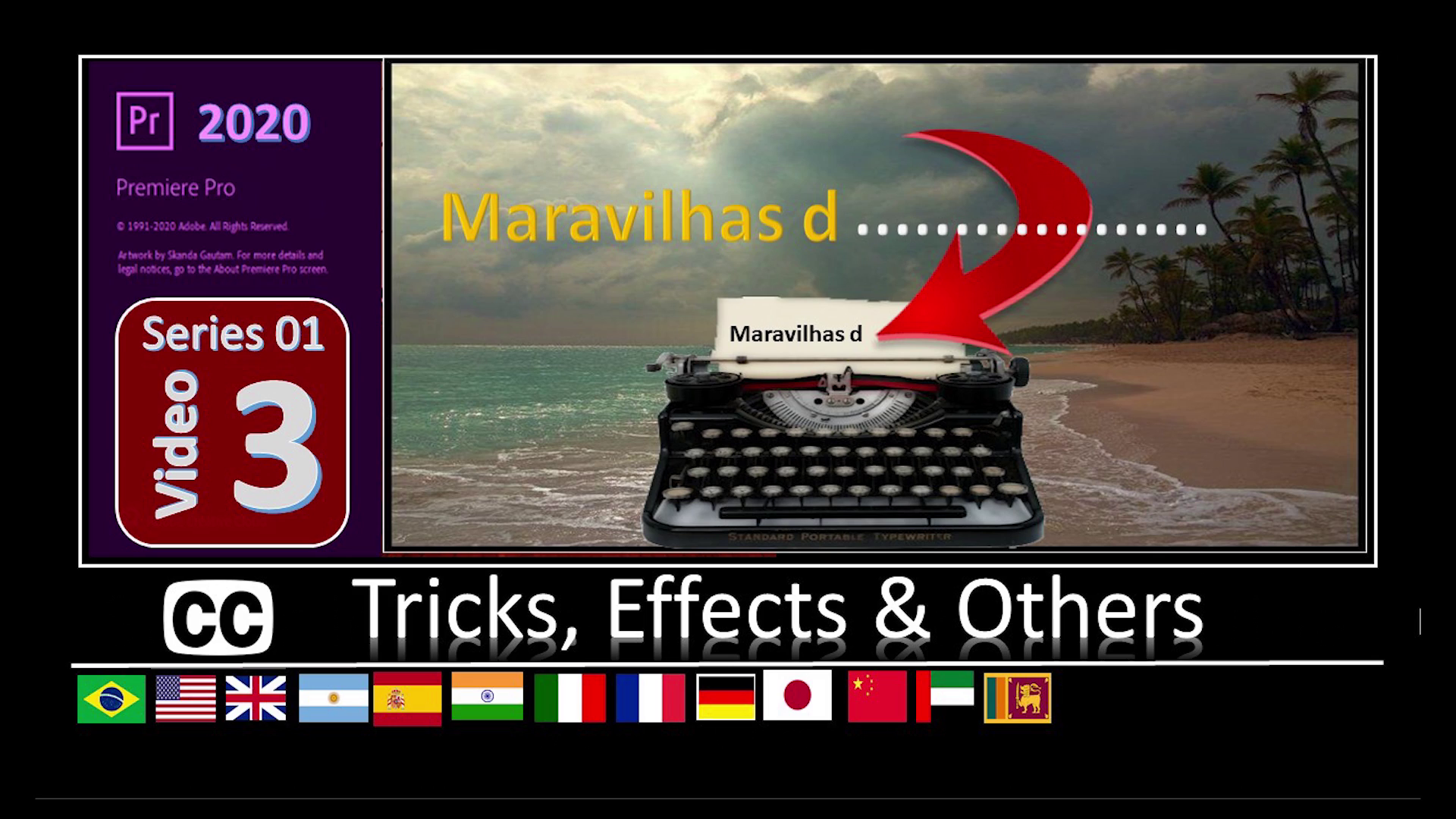
Bring the Premiere Pro window with the typewriter-title project to the front
{"action": "mouse_move", "coordinate": [915, 788]}
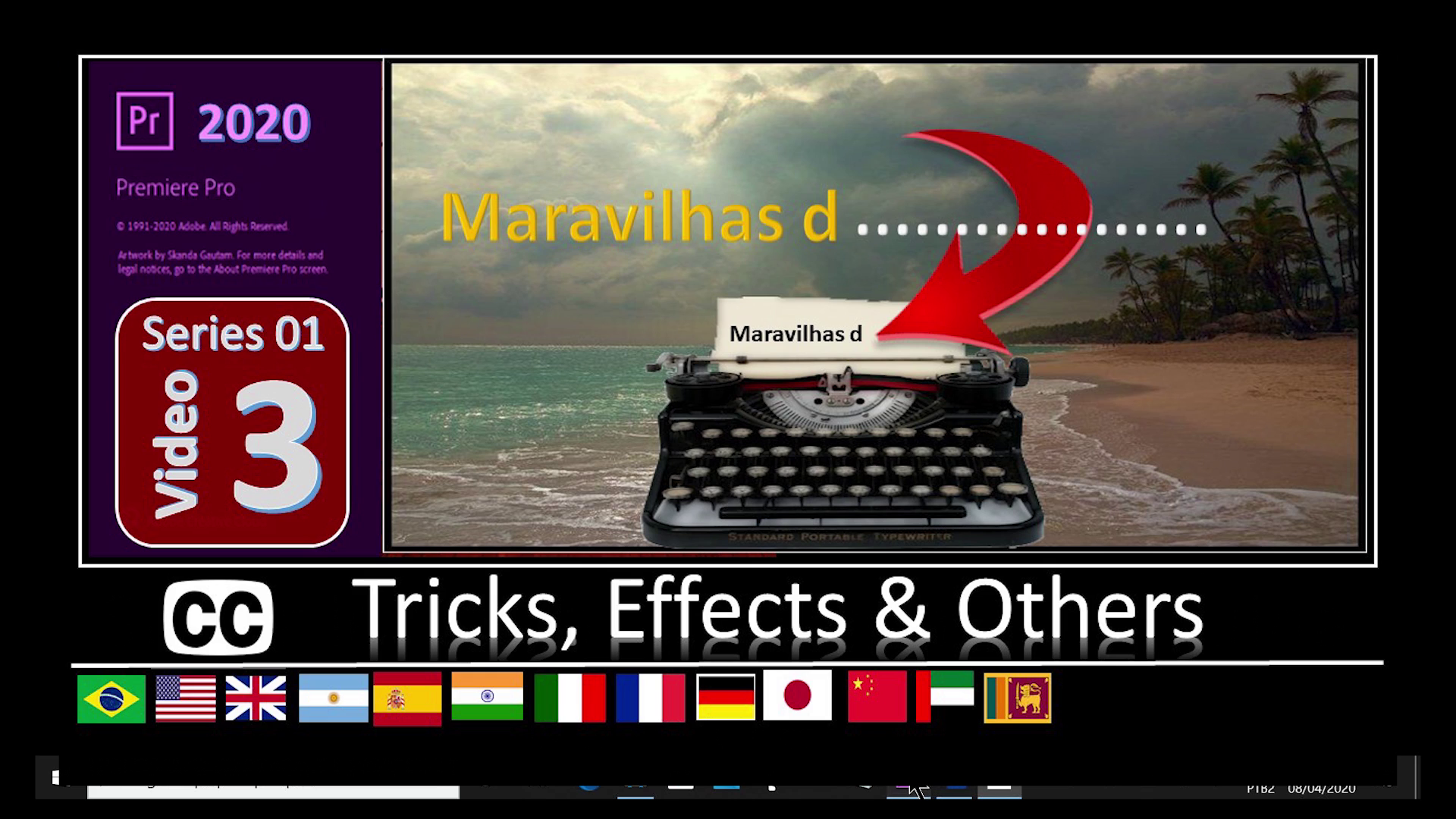
{"action": "left_click", "coordinate": [917, 795]}
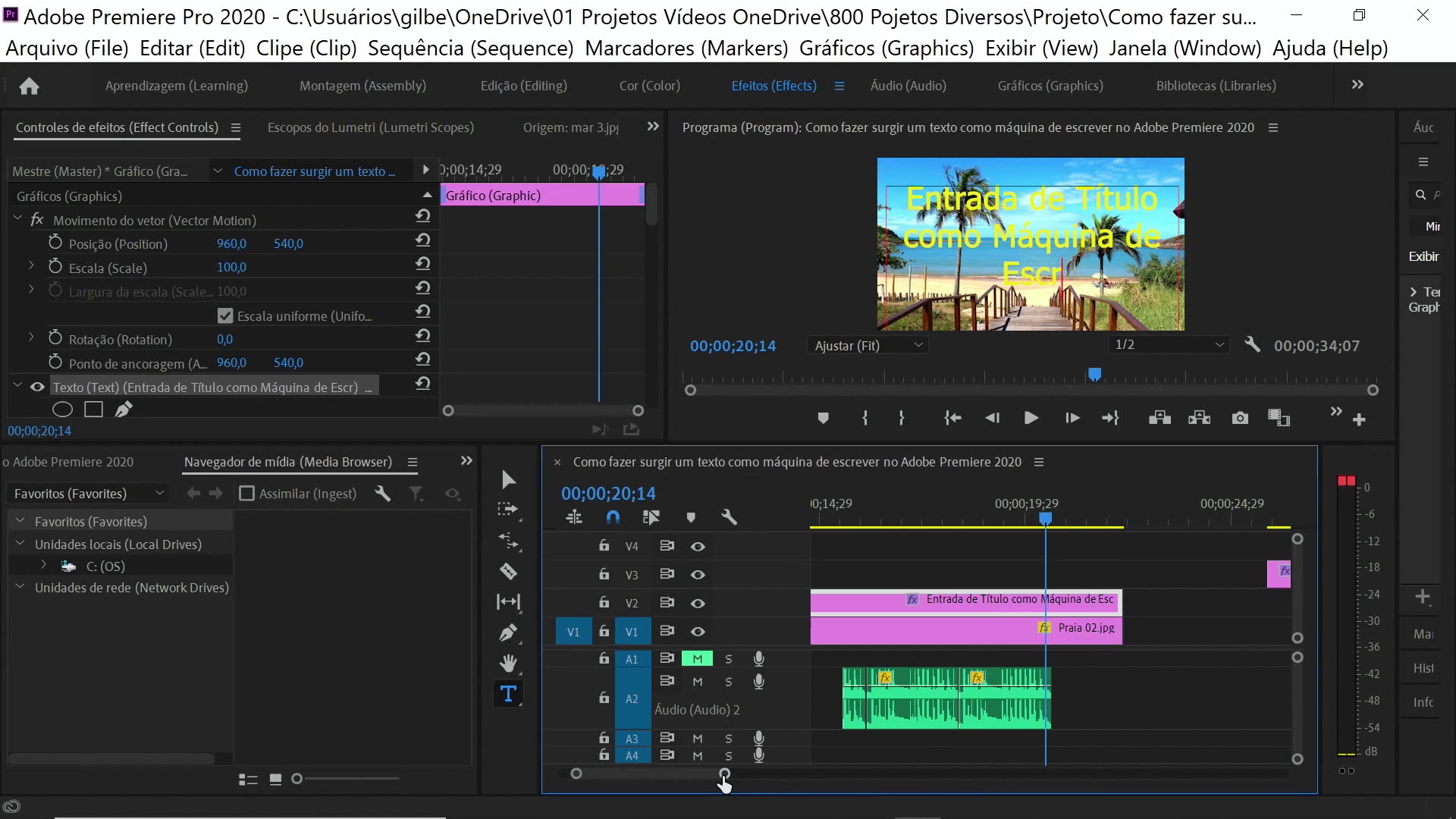
Zoom the timeline to single frames around 00;00;20;14, pick the Type Tool, and toggle V2 off and on
{"action": "left_click_drag", "start_coordinate": [724, 774], "coordinate": [677, 775]}
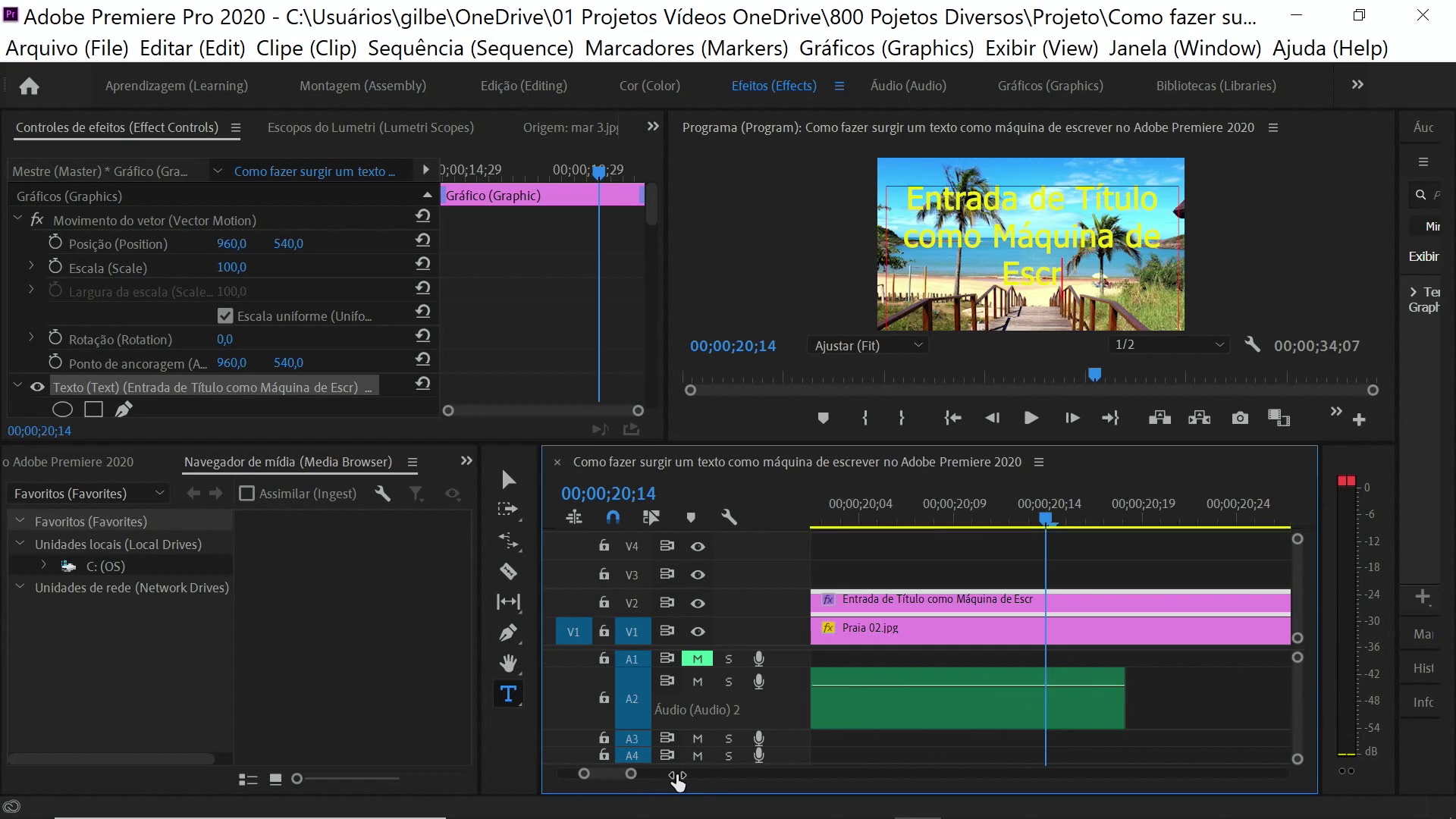
{"action": "left_click_drag", "start_coordinate": [678, 778], "coordinate": [673, 779]}
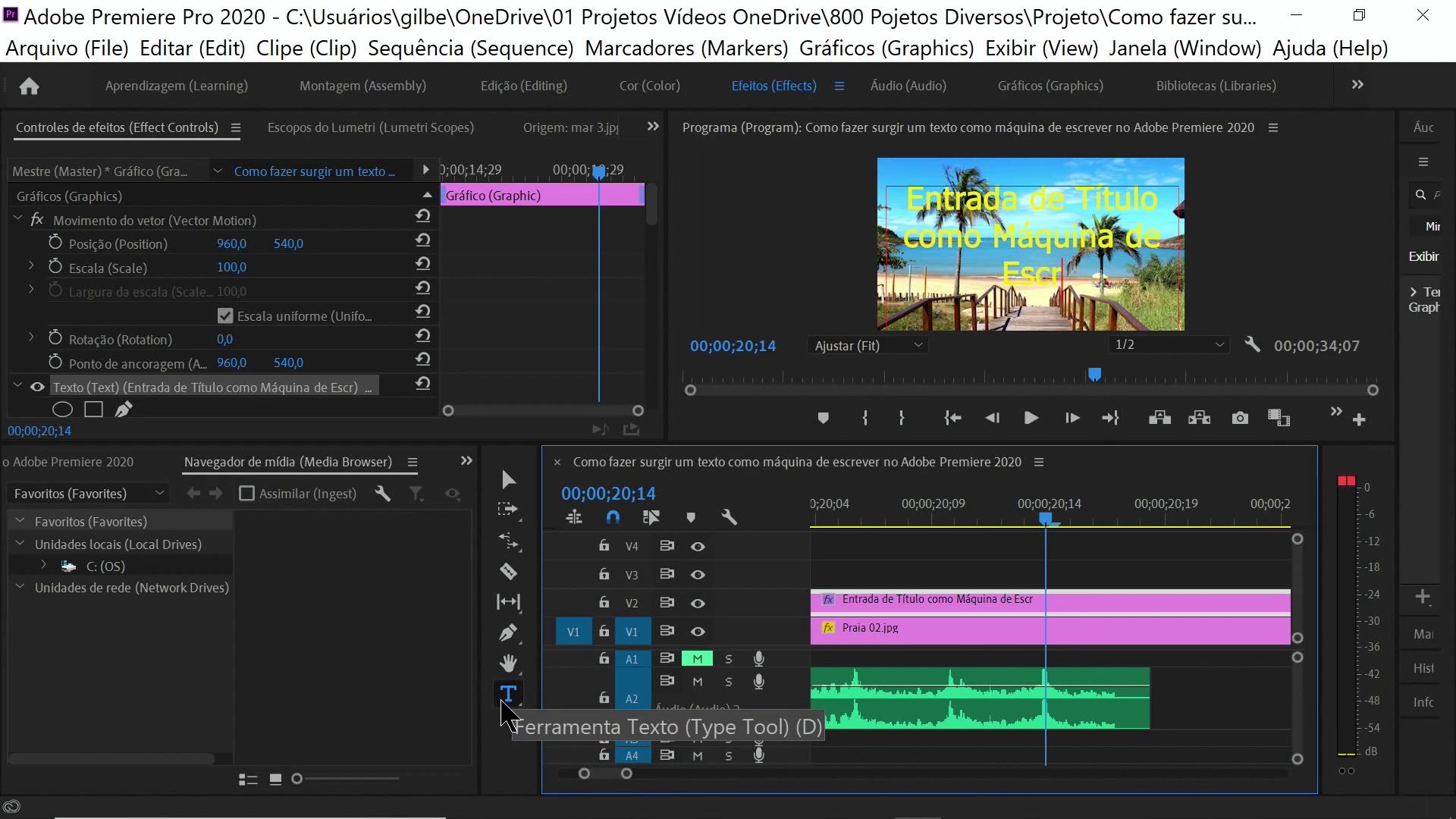
{"action": "left_click", "coordinate": [513, 703]}
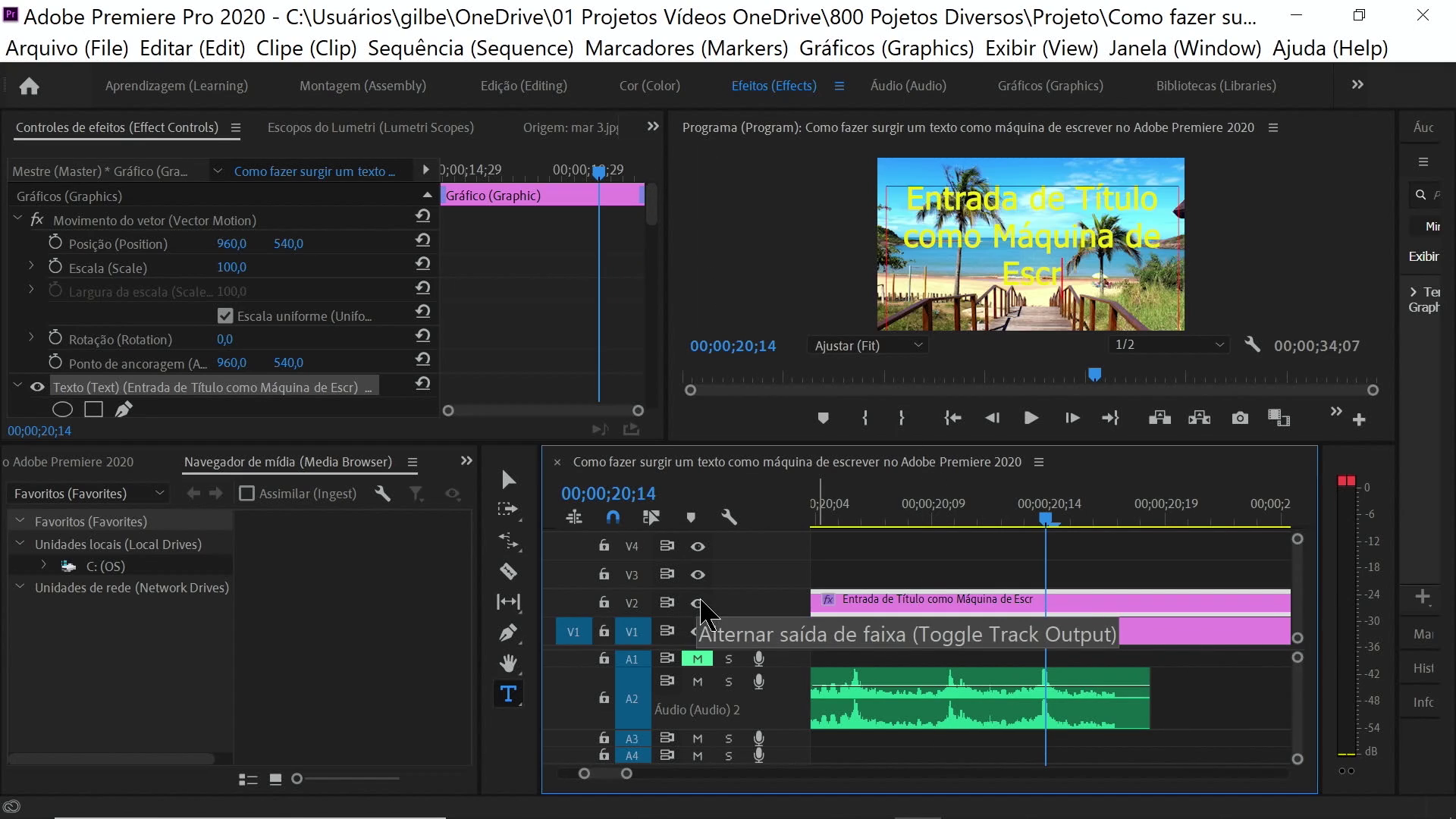
{"action": "left_click", "coordinate": [698, 603]}
{"action": "left_click", "coordinate": [698, 603]}
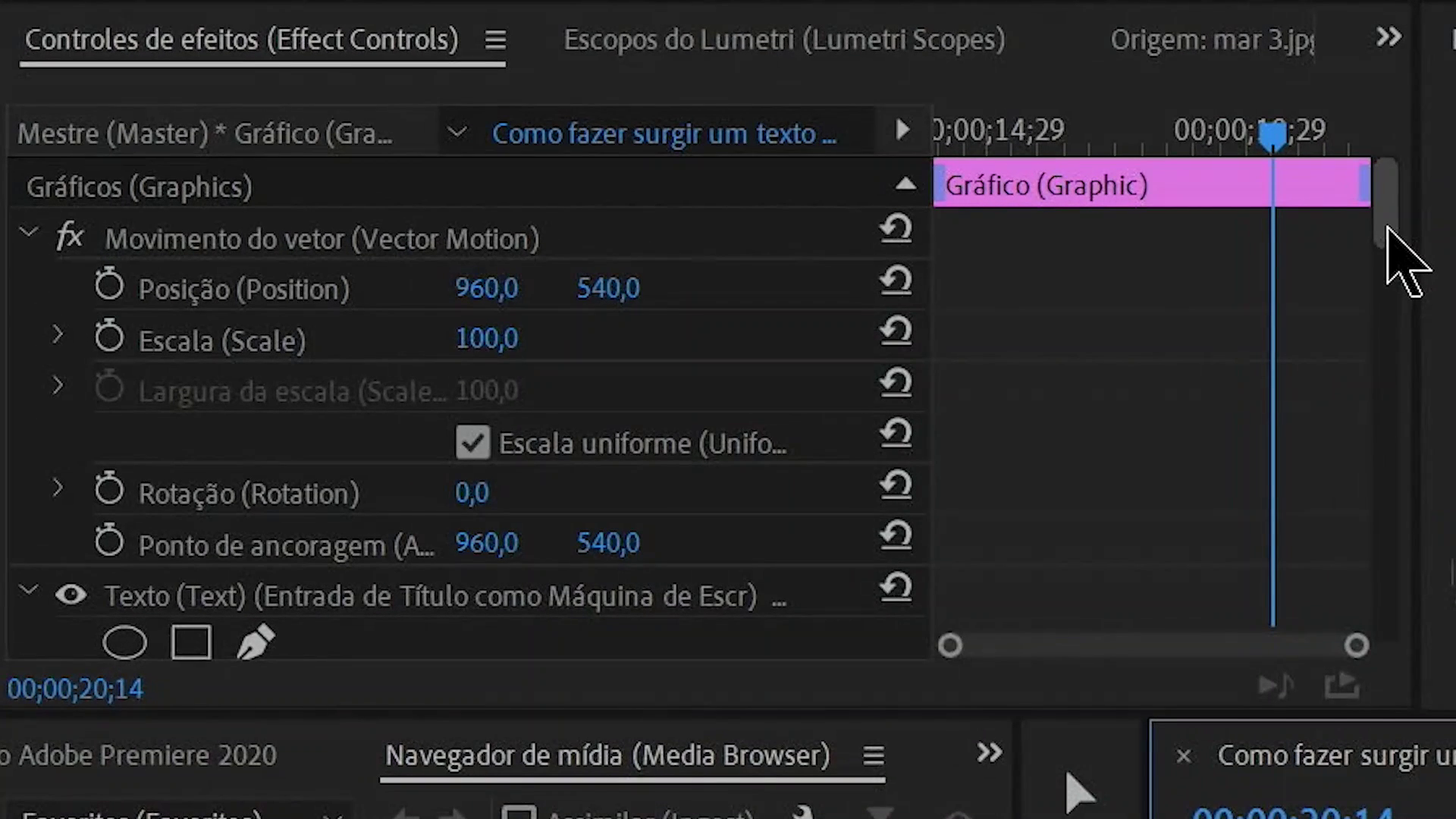
Reveal Texto de origem (Source Text) in Effect Controls and return the playhead to 00;00;20;14
{"action": "scroll", "coordinate": [648, 228], "scroll_direction": "down", "scroll_amount": 1}
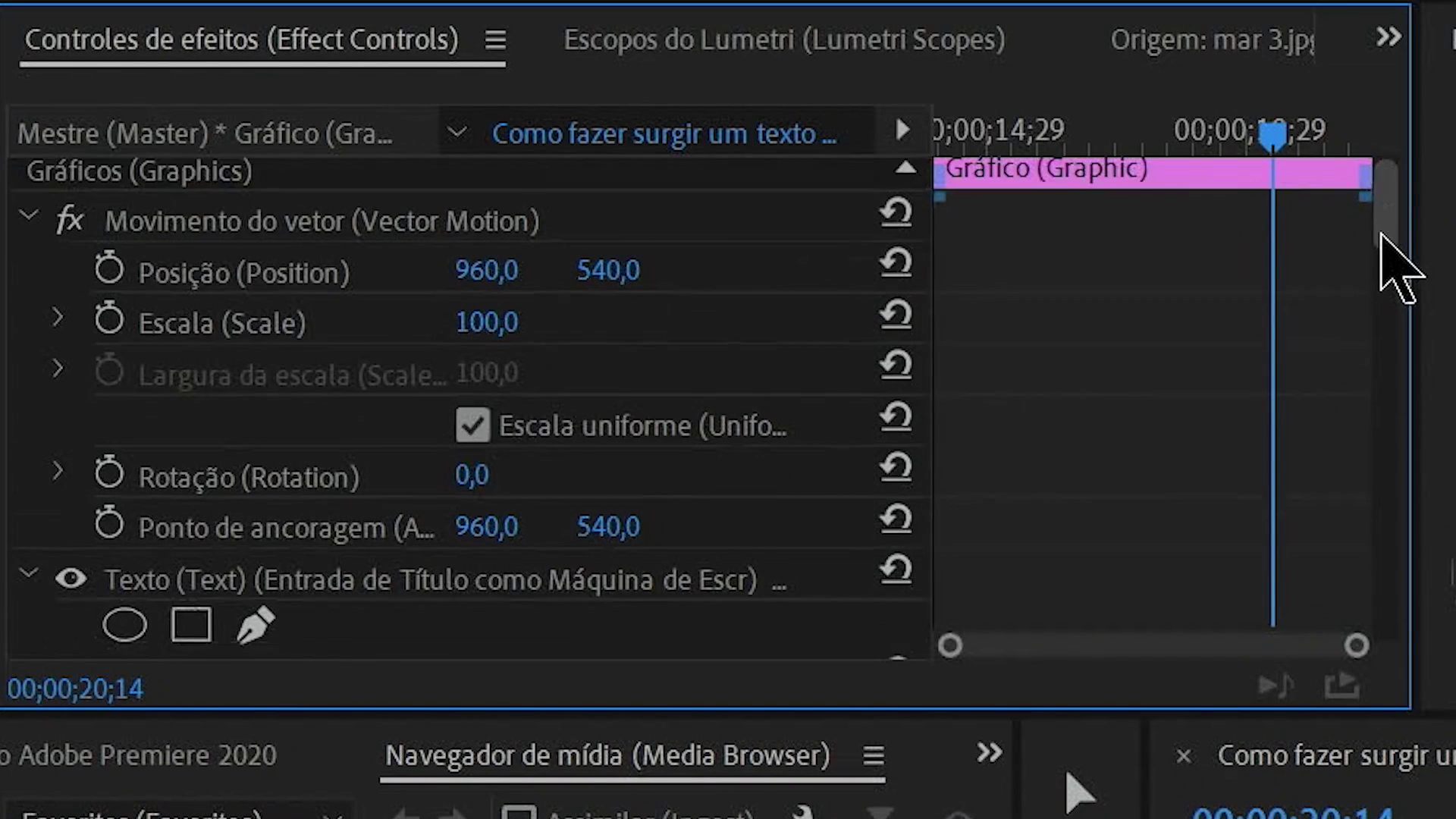
{"action": "scroll", "coordinate": [647, 227], "scroll_direction": "down", "scroll_amount": 2}
{"action": "scroll", "coordinate": [1394, 284], "scroll_direction": "down", "scroll_amount": 1}
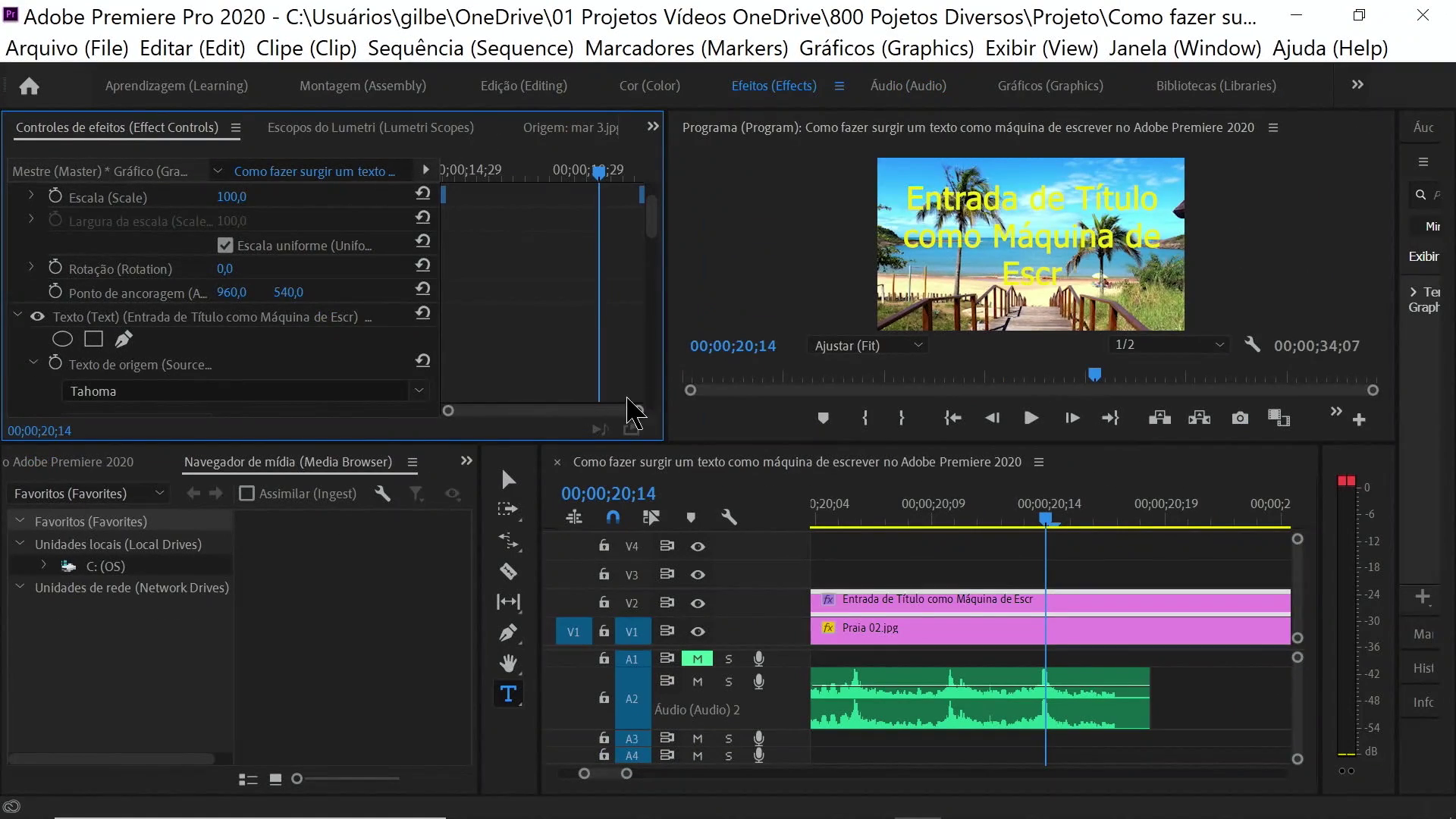
{"action": "mouse_move", "coordinate": [1047, 521]}
{"action": "left_mouse_down"}
{"action": "mouse_move", "coordinate": [1069, 531]}
{"action": "mouse_move", "coordinate": [1043, 522]}
{"action": "left_mouse_up"}
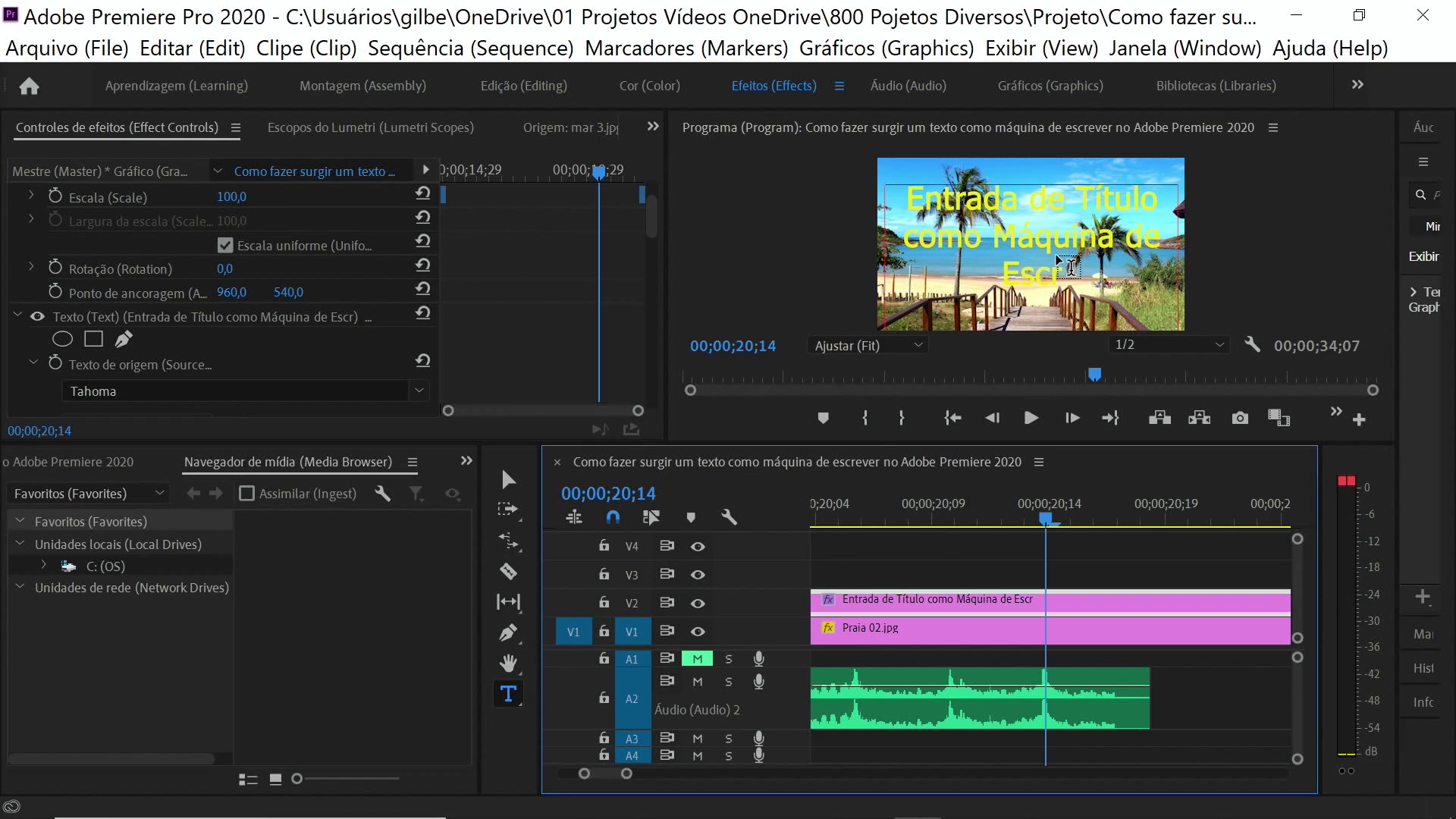
Complete the title as 'Entrada de Título como Máquina de Escrever' and keyframe Source Text at 00;00;20;14
{"action": "left_click", "coordinate": [1062, 273]}
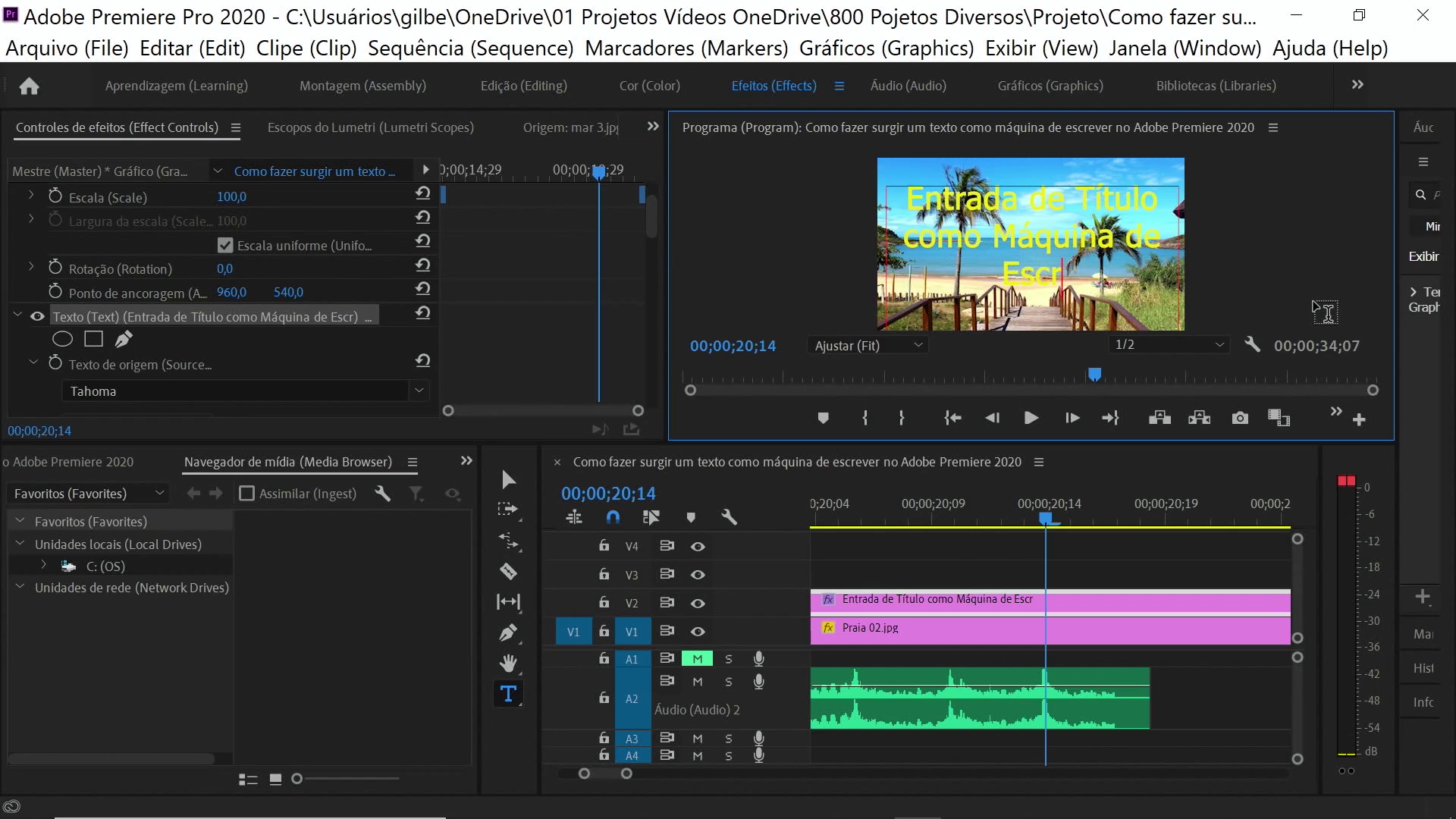
{"action": "type", "text": "ever"}
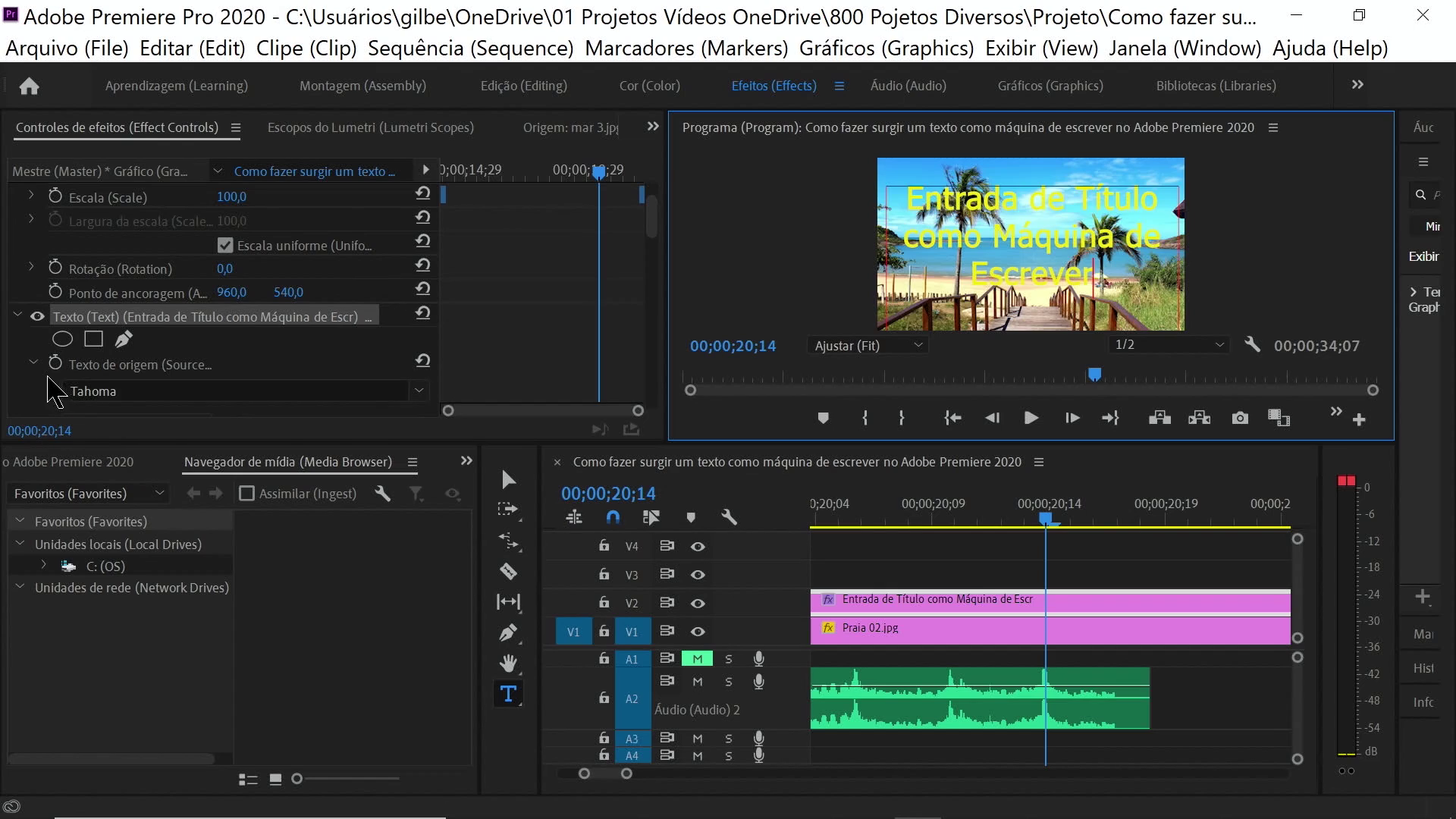
{"action": "scroll", "coordinate": [106, 389], "scroll_direction": "up", "scroll_amount": 1}
{"action": "scroll", "coordinate": [174, 390], "scroll_direction": "up", "scroll_amount": 1}
{"action": "scroll", "coordinate": [175, 390], "scroll_direction": "down", "scroll_amount": 1}
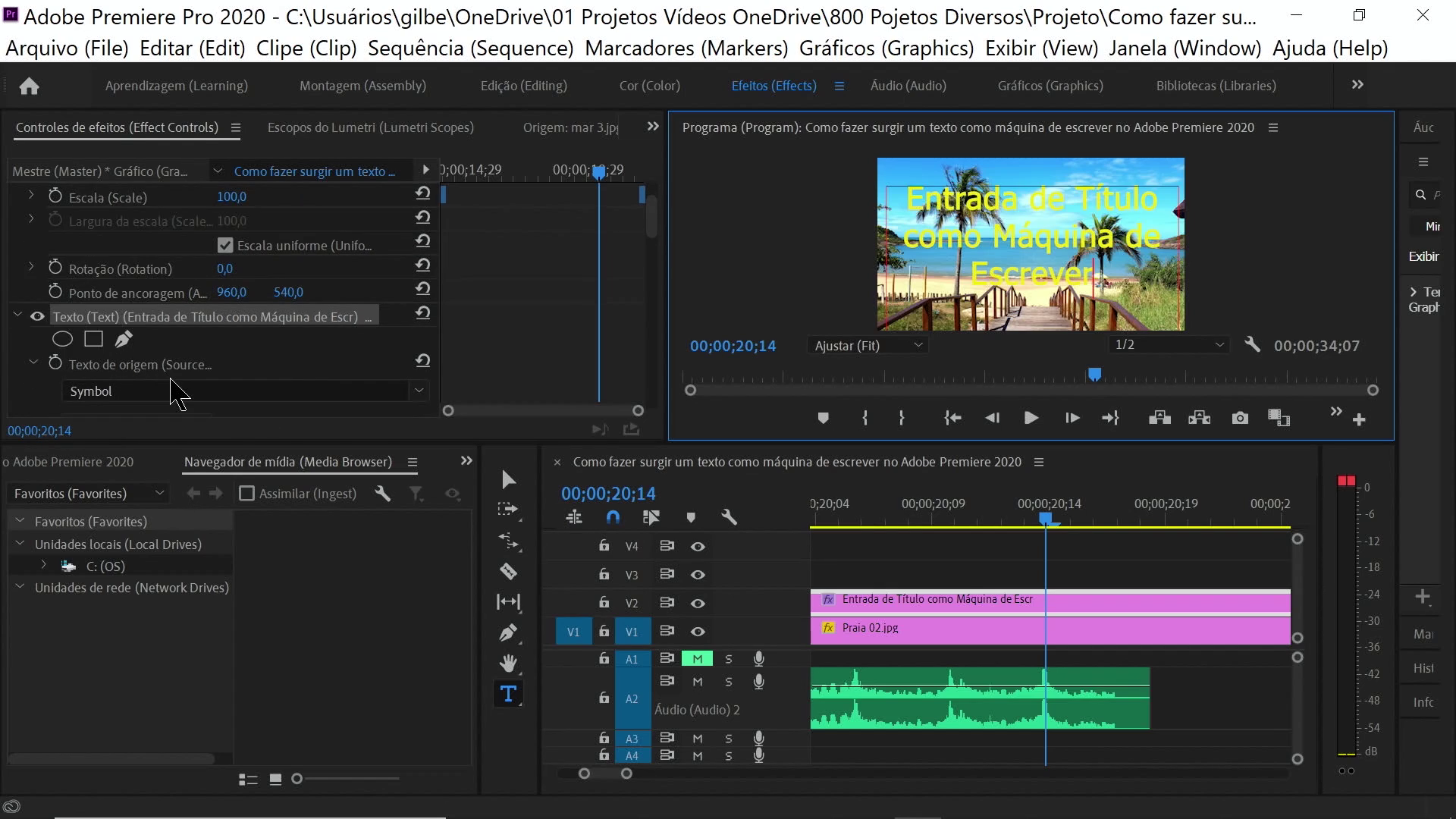
{"action": "left_click", "coordinate": [59, 362]}
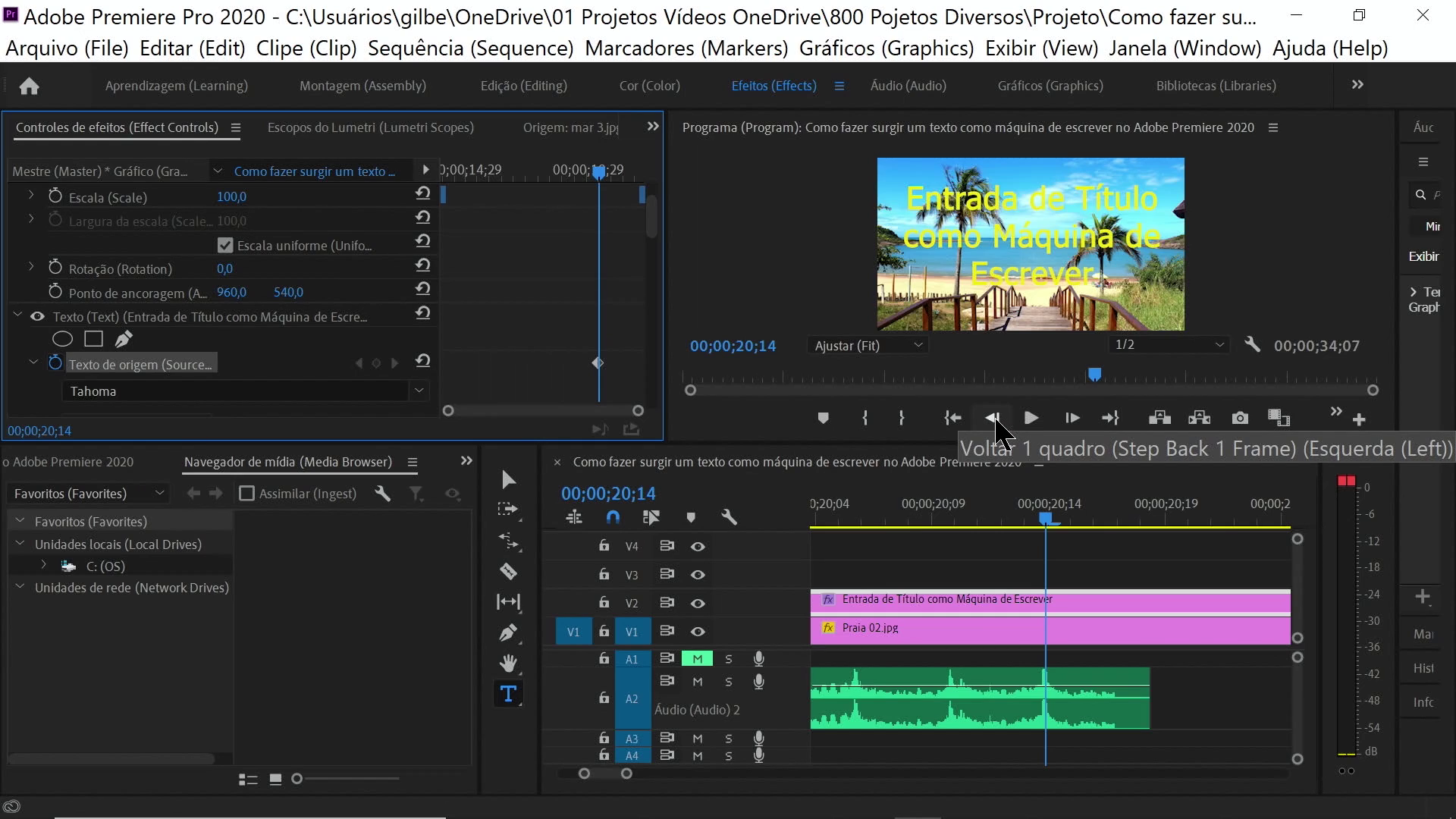
At 00;00;20;10, shorten the title's last word to 'Escreve' with a new Source Text keyframe
{"action": "left_click", "coordinate": [992, 419]}
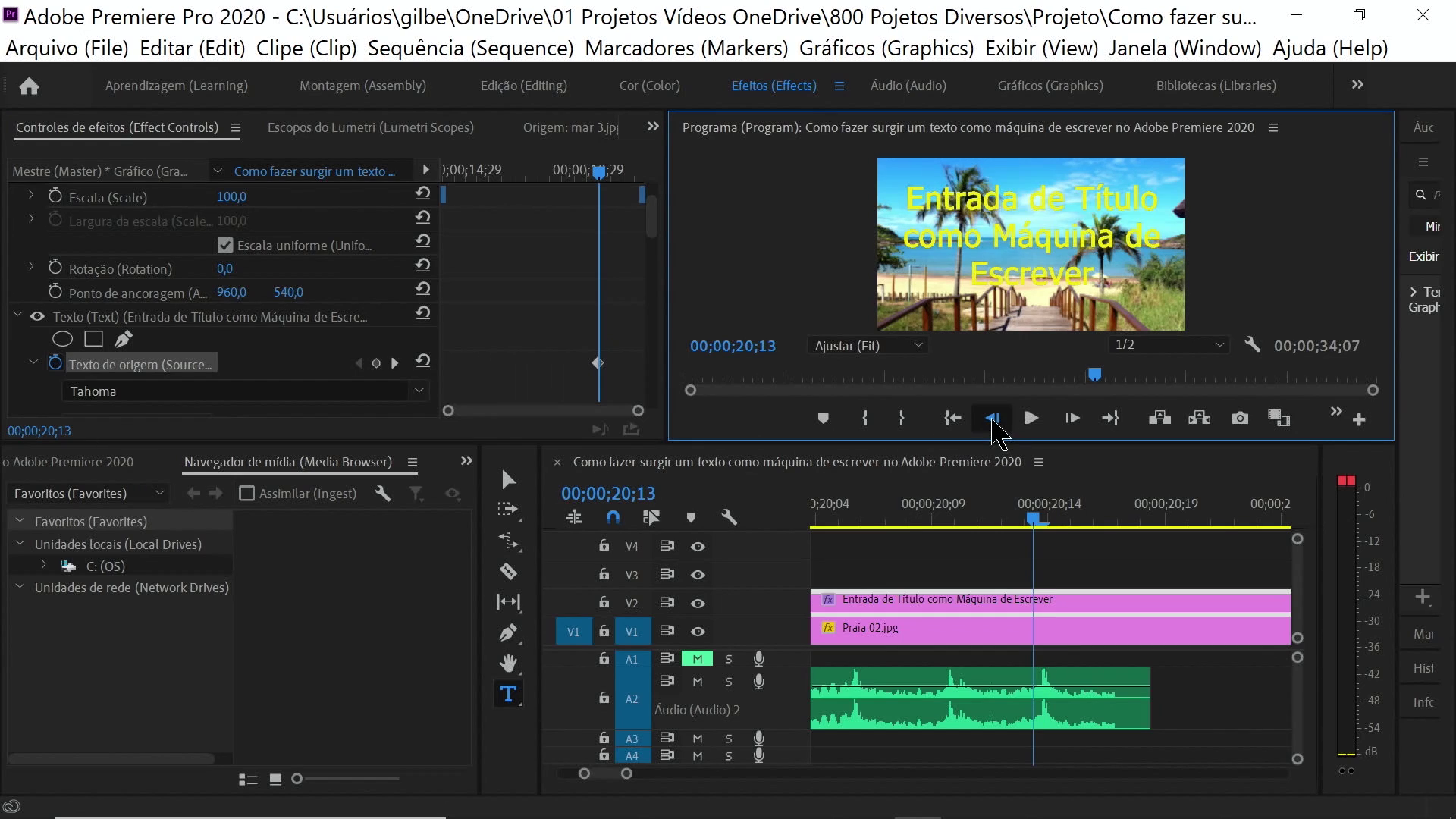
{"action": "left_click", "coordinate": [993, 418]}
{"action": "left_click", "coordinate": [991, 419]}
{"action": "left_click", "coordinate": [991, 419]}
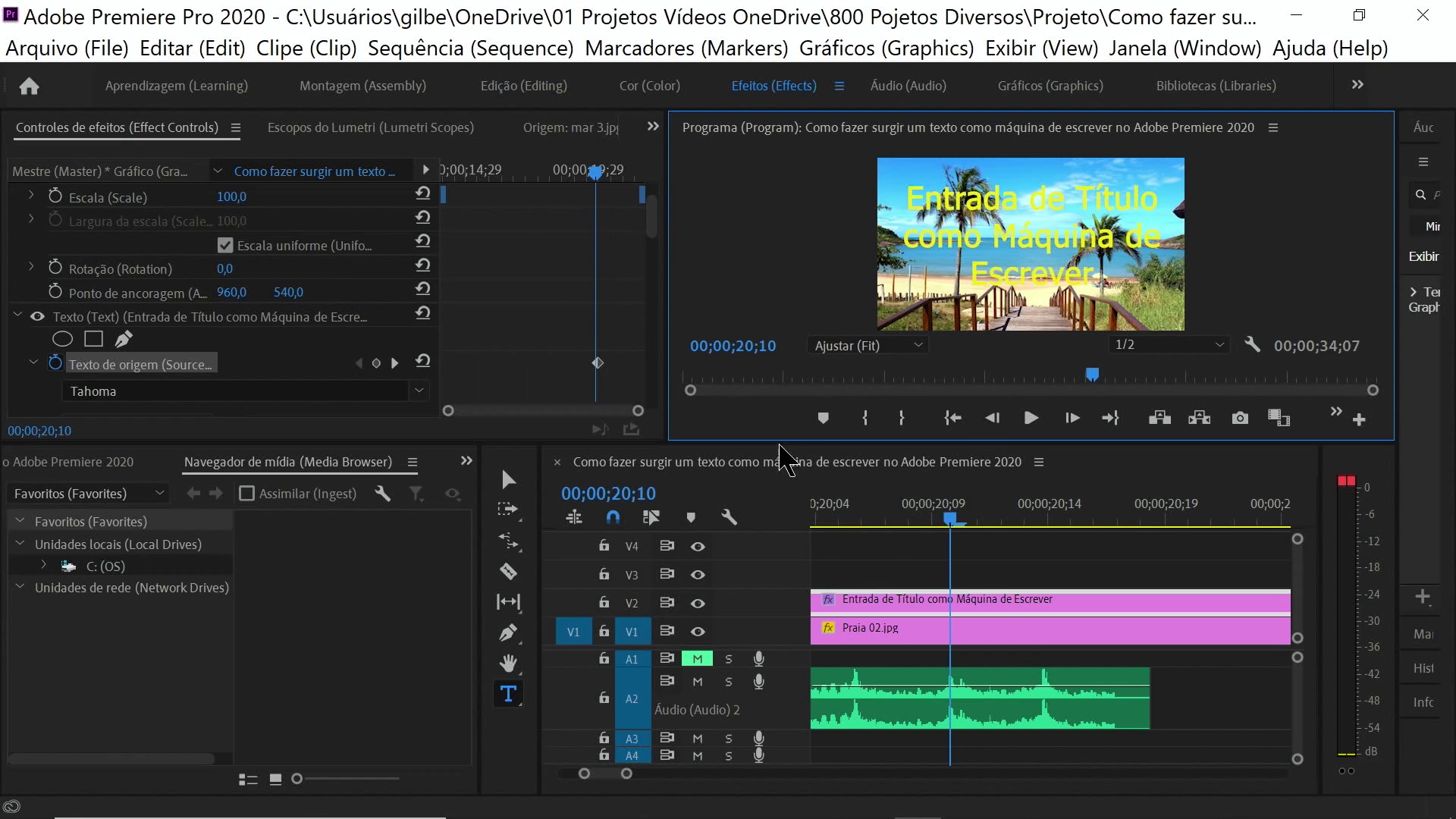
{"action": "left_click", "coordinate": [1092, 271]}
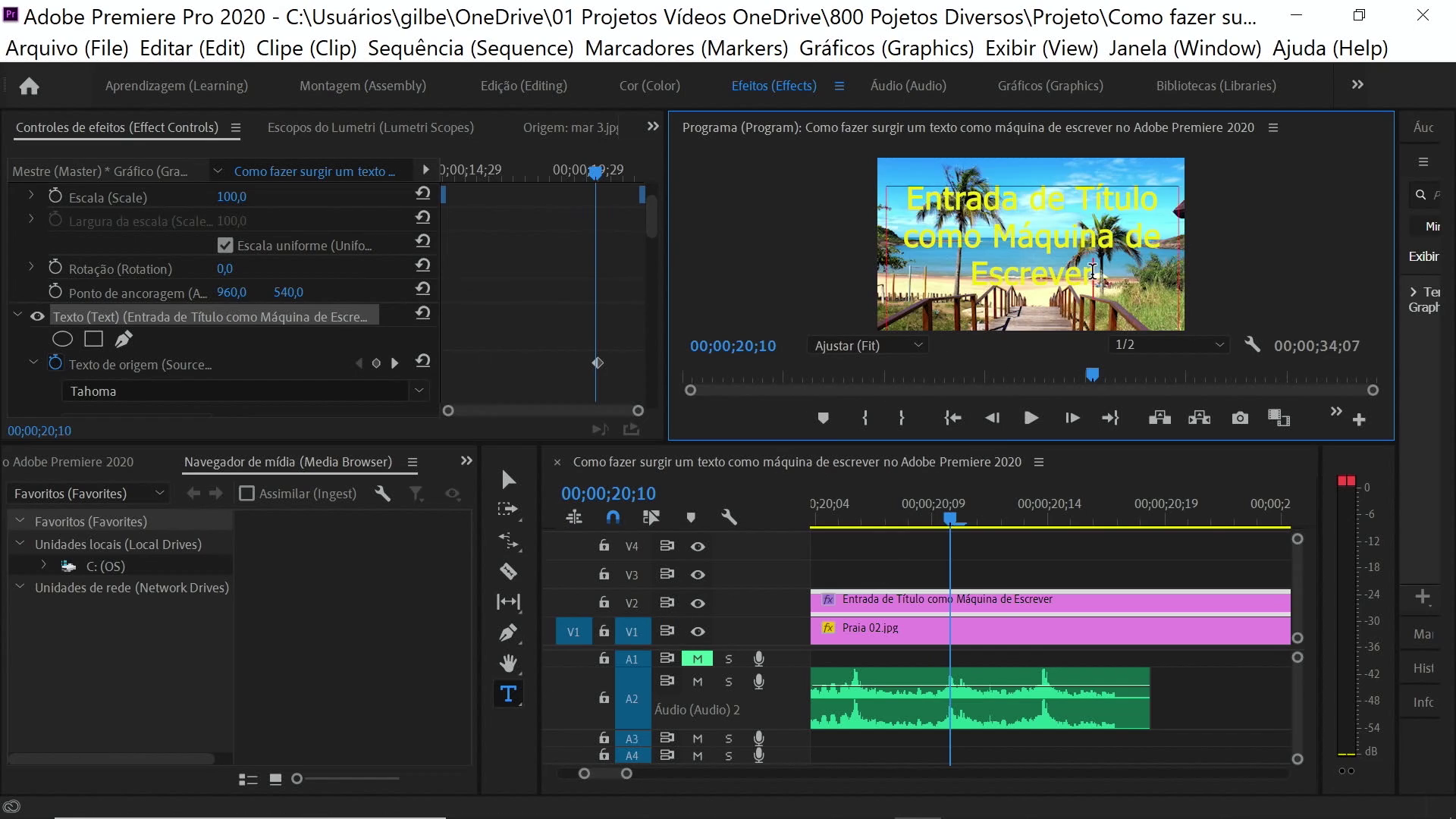
{"action": "key", "text": "BackSpace"}
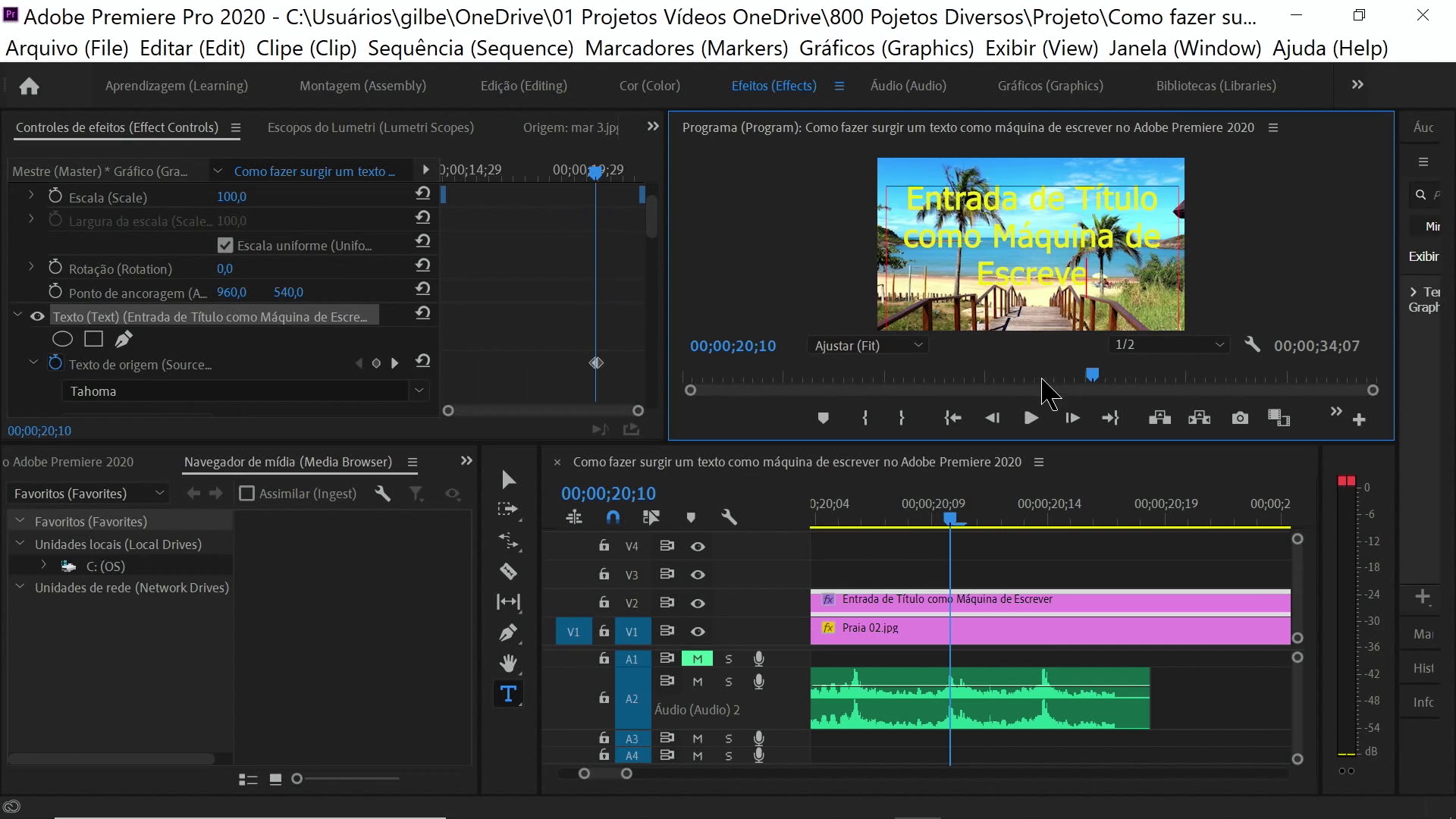
Step back a few more frames and trim the last word to 'Escrev'
{"action": "left_click", "coordinate": [991, 423]}
{"action": "left_click", "coordinate": [992, 424]}
{"action": "left_click", "coordinate": [991, 423]}
{"action": "left_click", "coordinate": [991, 423]}
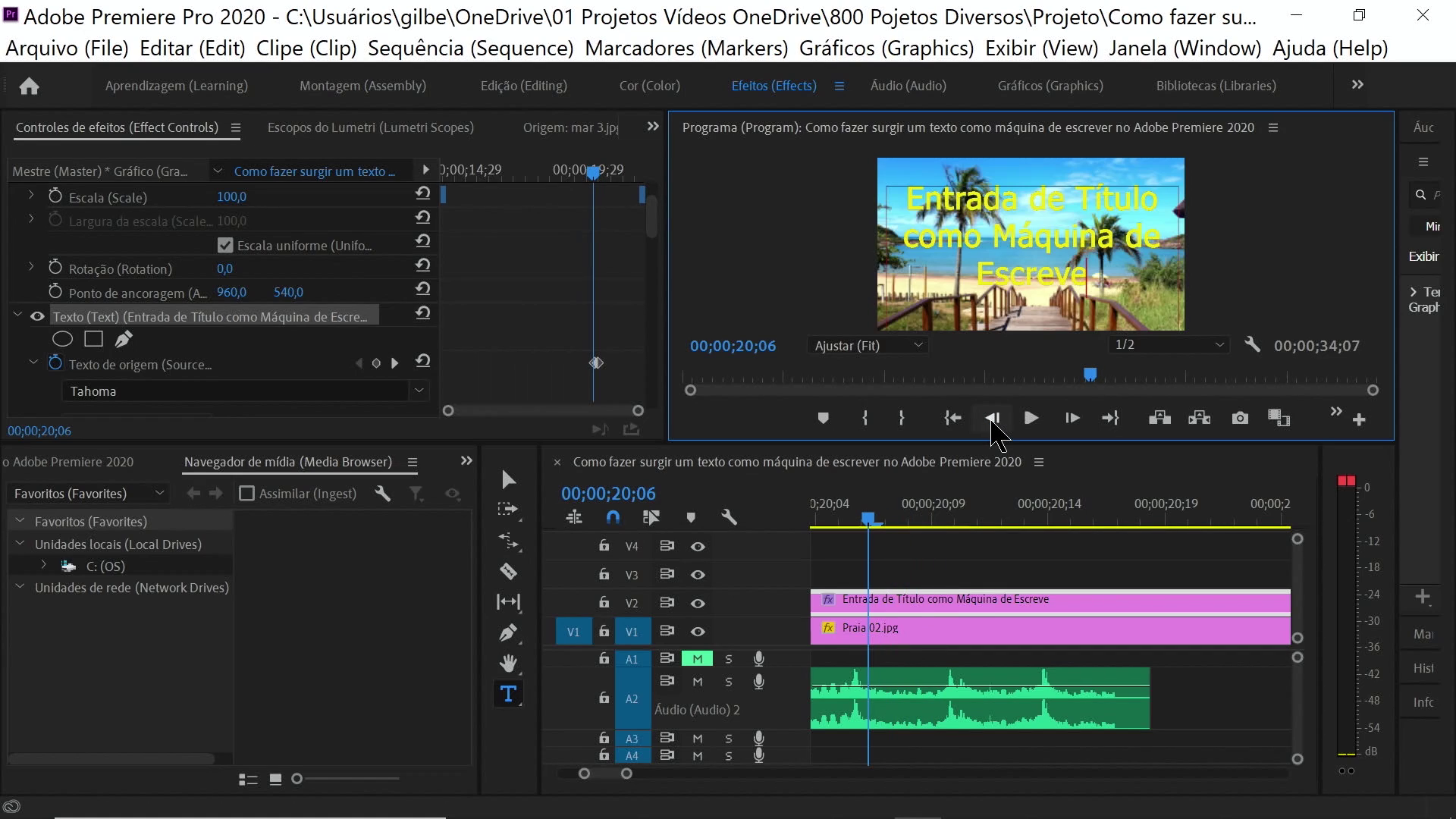
{"action": "left_click", "coordinate": [991, 423]}
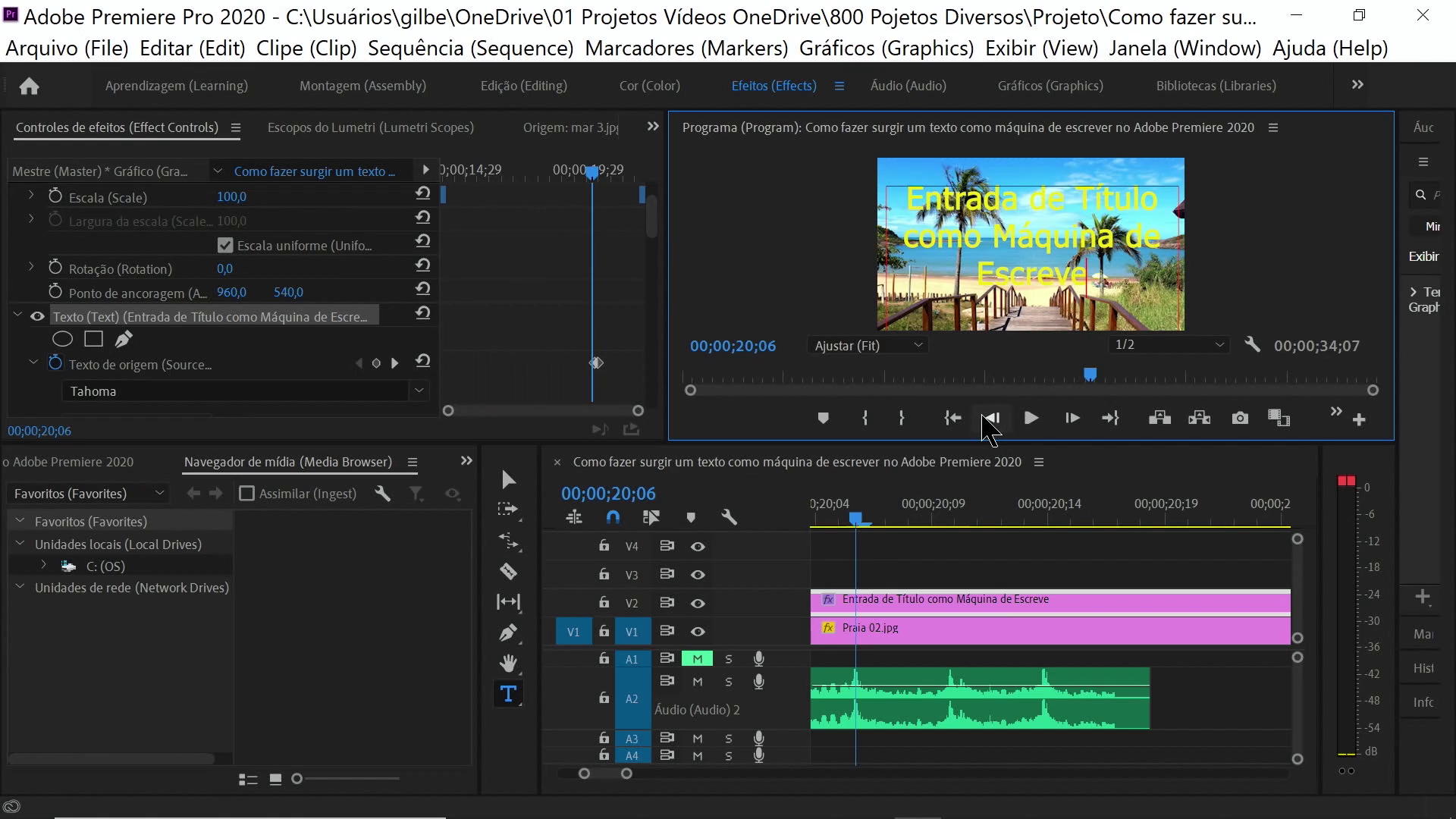
{"action": "key", "text": "BackSpace"}
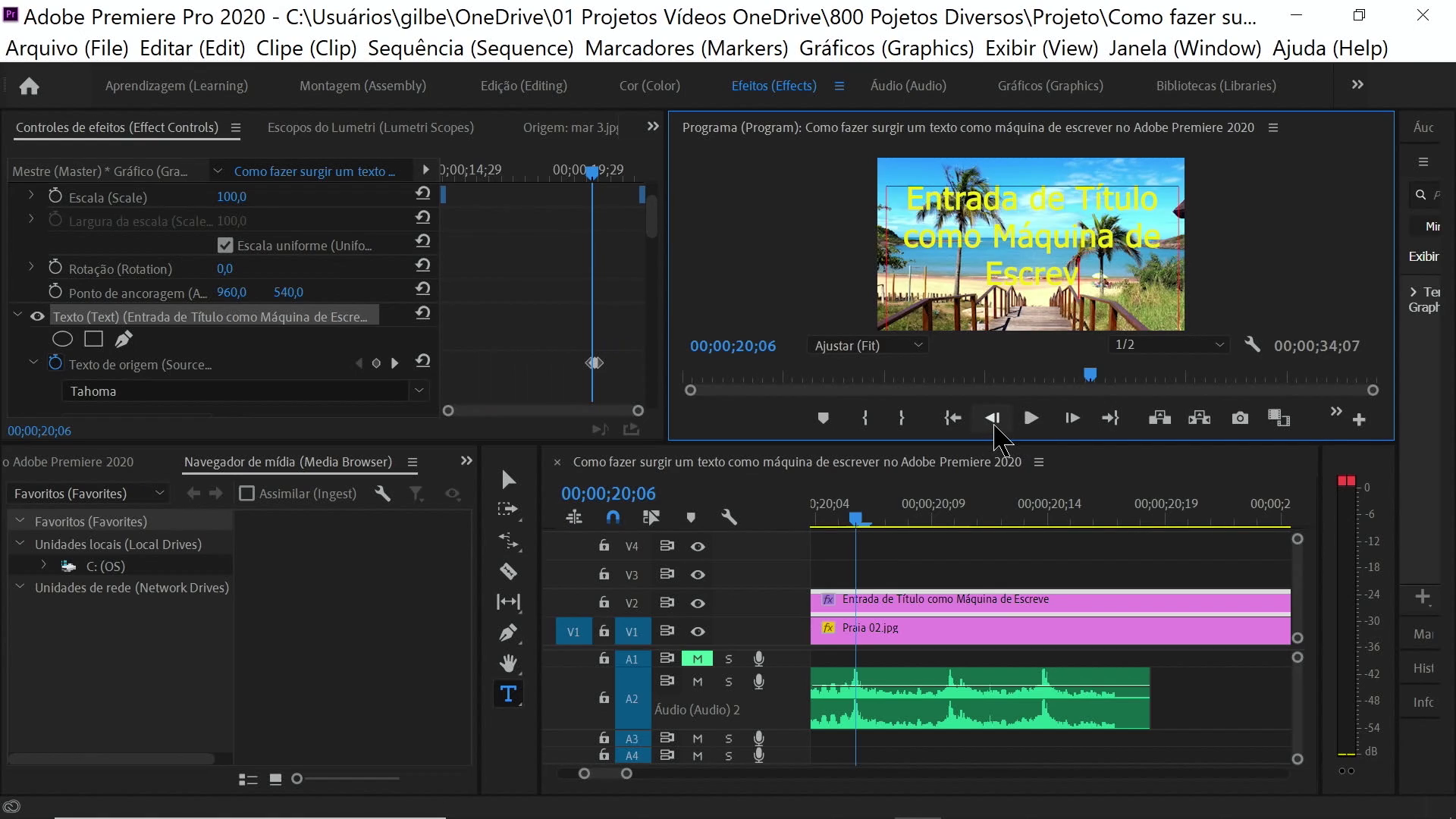
Move back to 00;00;19;29, cut the last word down to 'Escr', and save the project
{"action": "left_click", "coordinate": [994, 424]}
{"action": "left_click", "coordinate": [994, 425]}
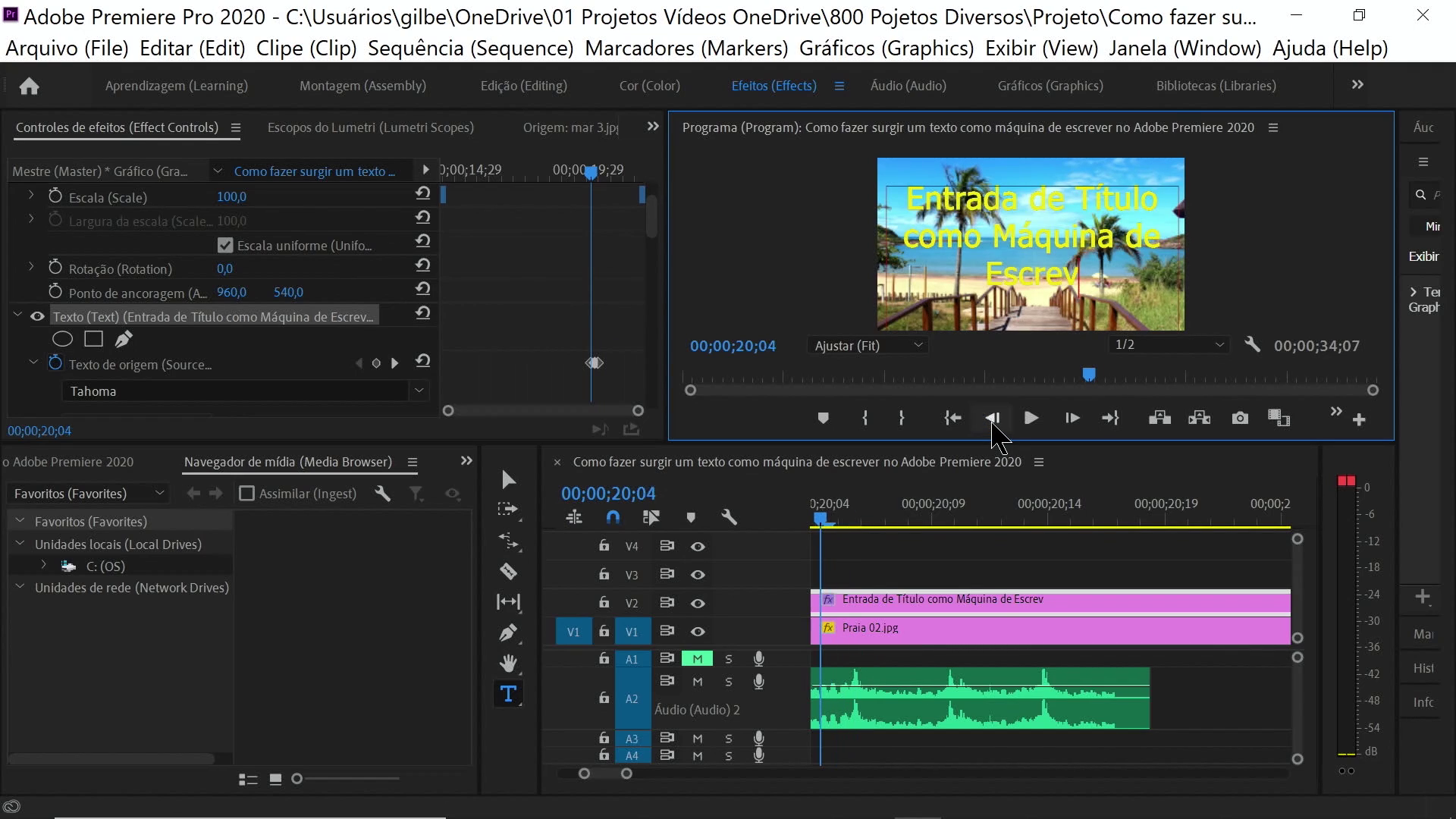
{"action": "left_click", "coordinate": [992, 422]}
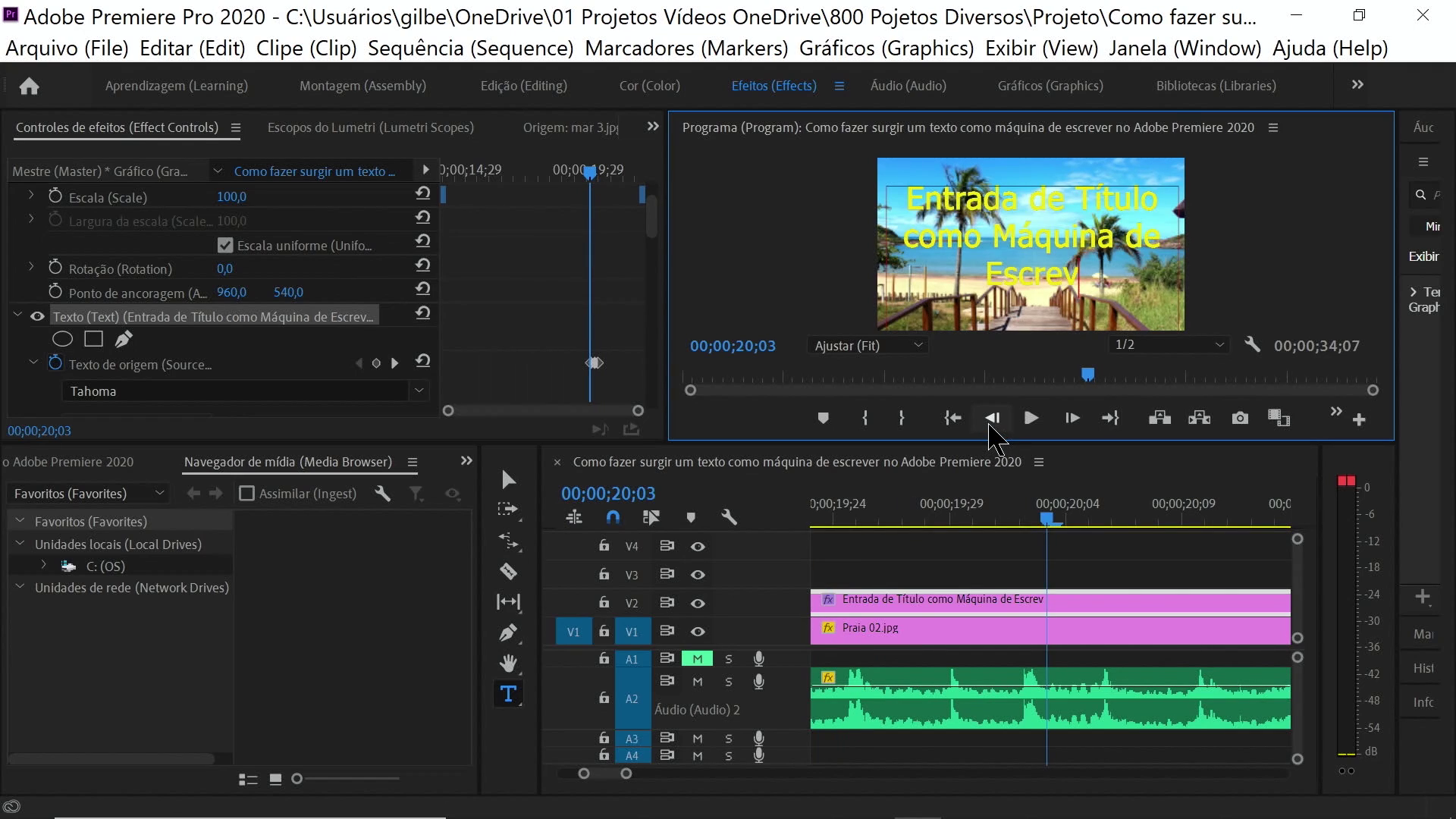
{"action": "left_click", "coordinate": [992, 421]}
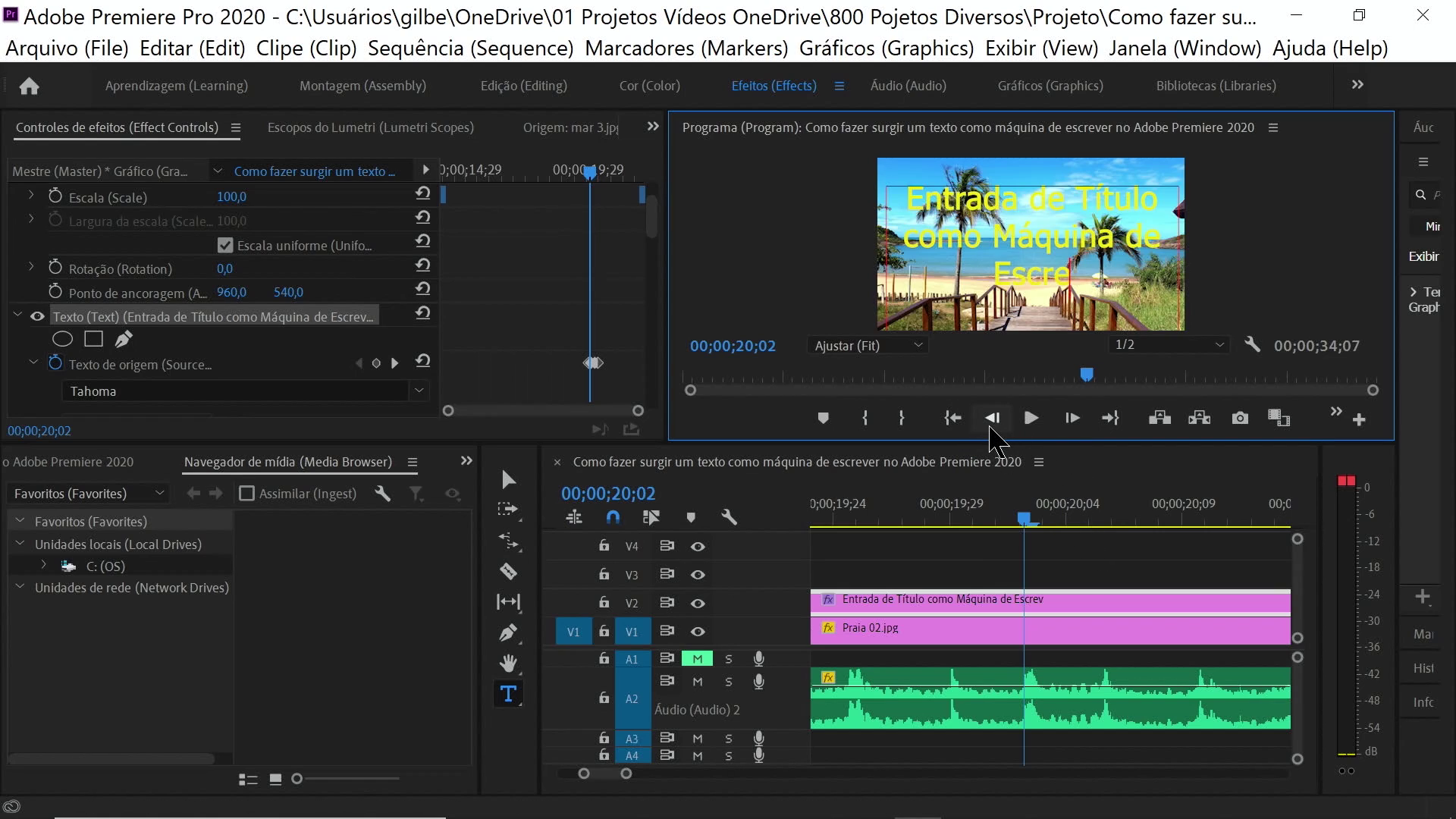
{"action": "left_click", "coordinate": [993, 418]}
{"action": "left_click", "coordinate": [993, 419]}
{"action": "left_click", "coordinate": [993, 418]}
{"action": "left_click", "coordinate": [994, 418]}
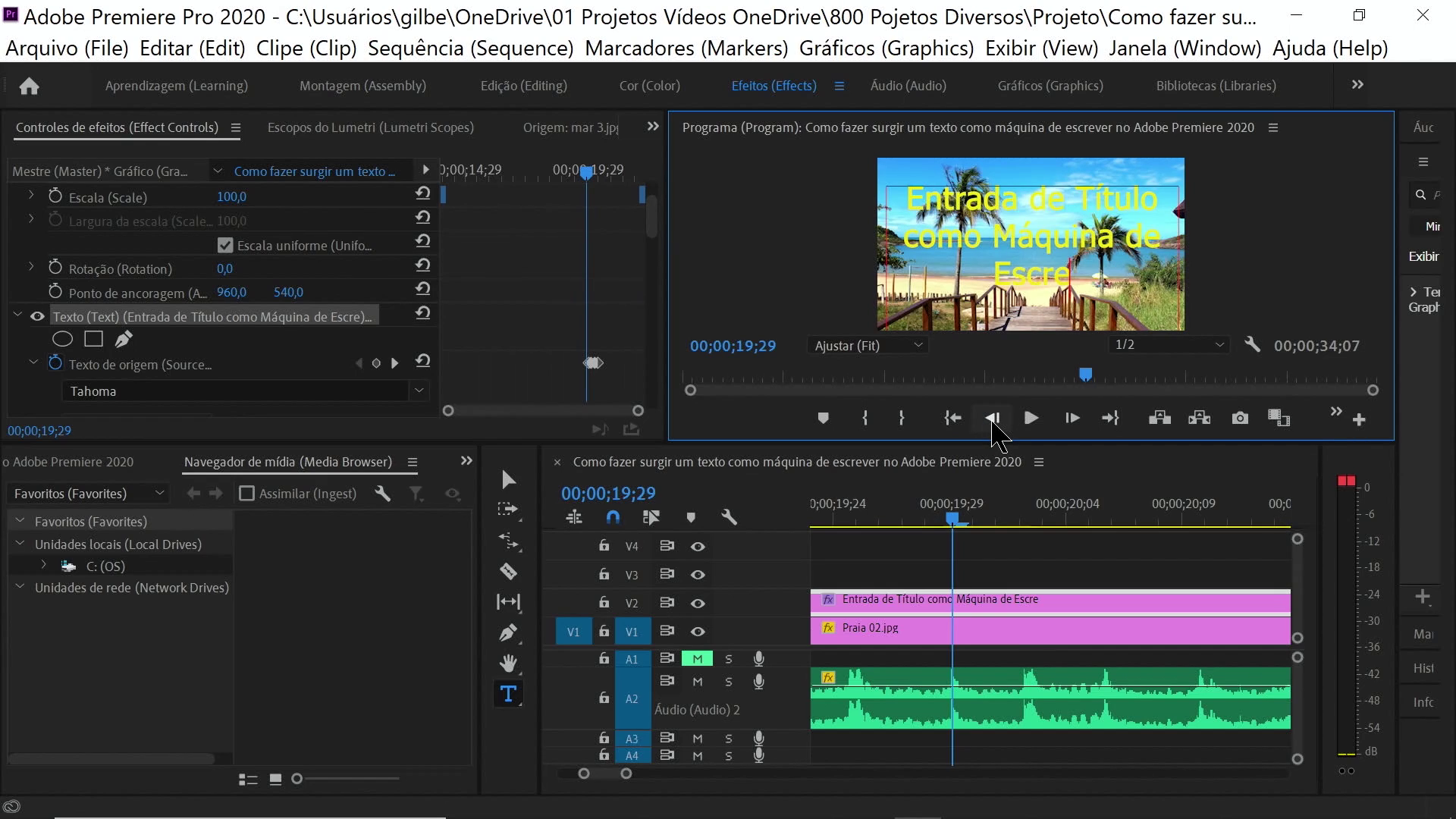
{"action": "key", "text": "BackSpace"}
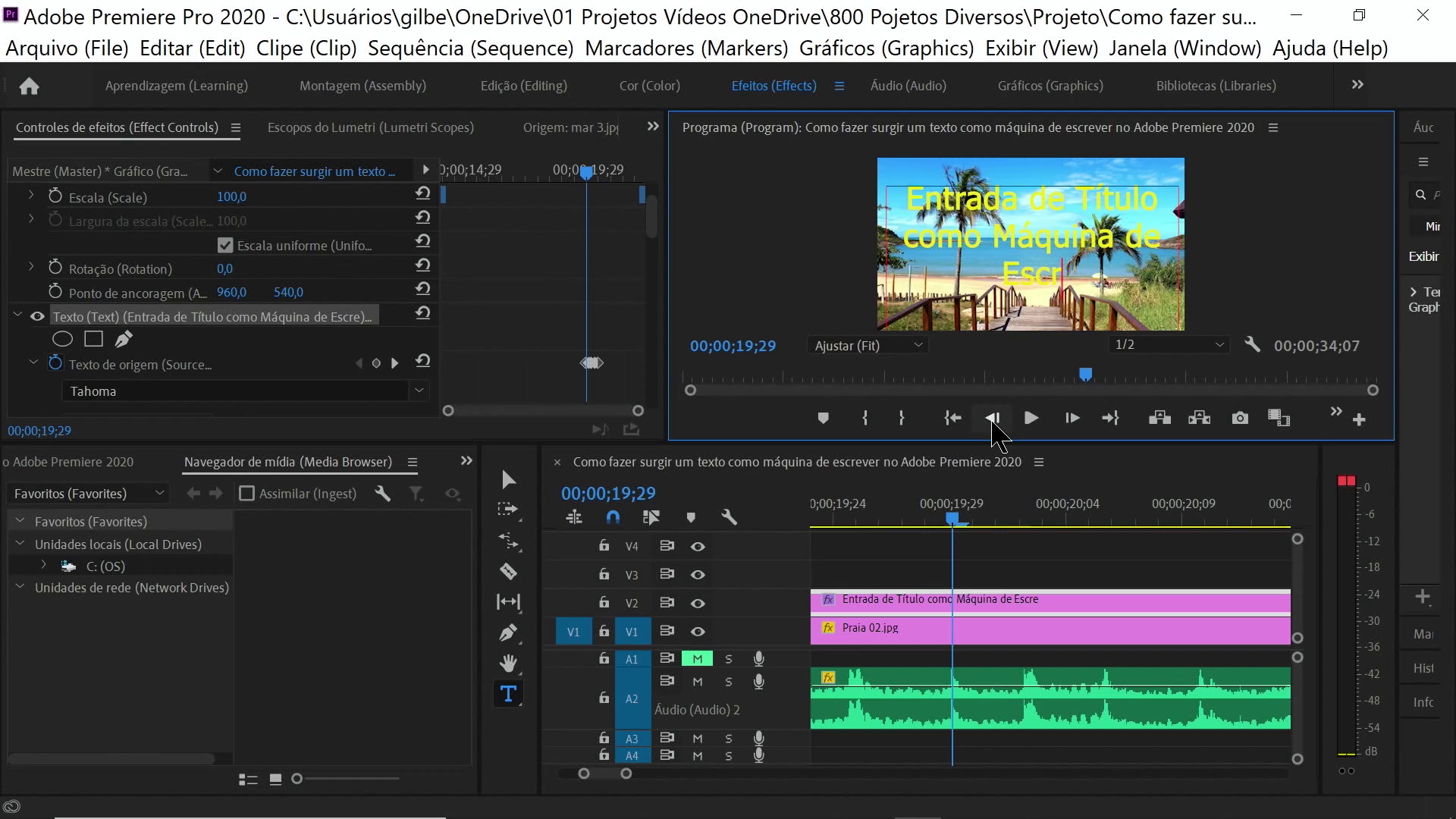
{"action": "key", "text": "ctrl+s"}
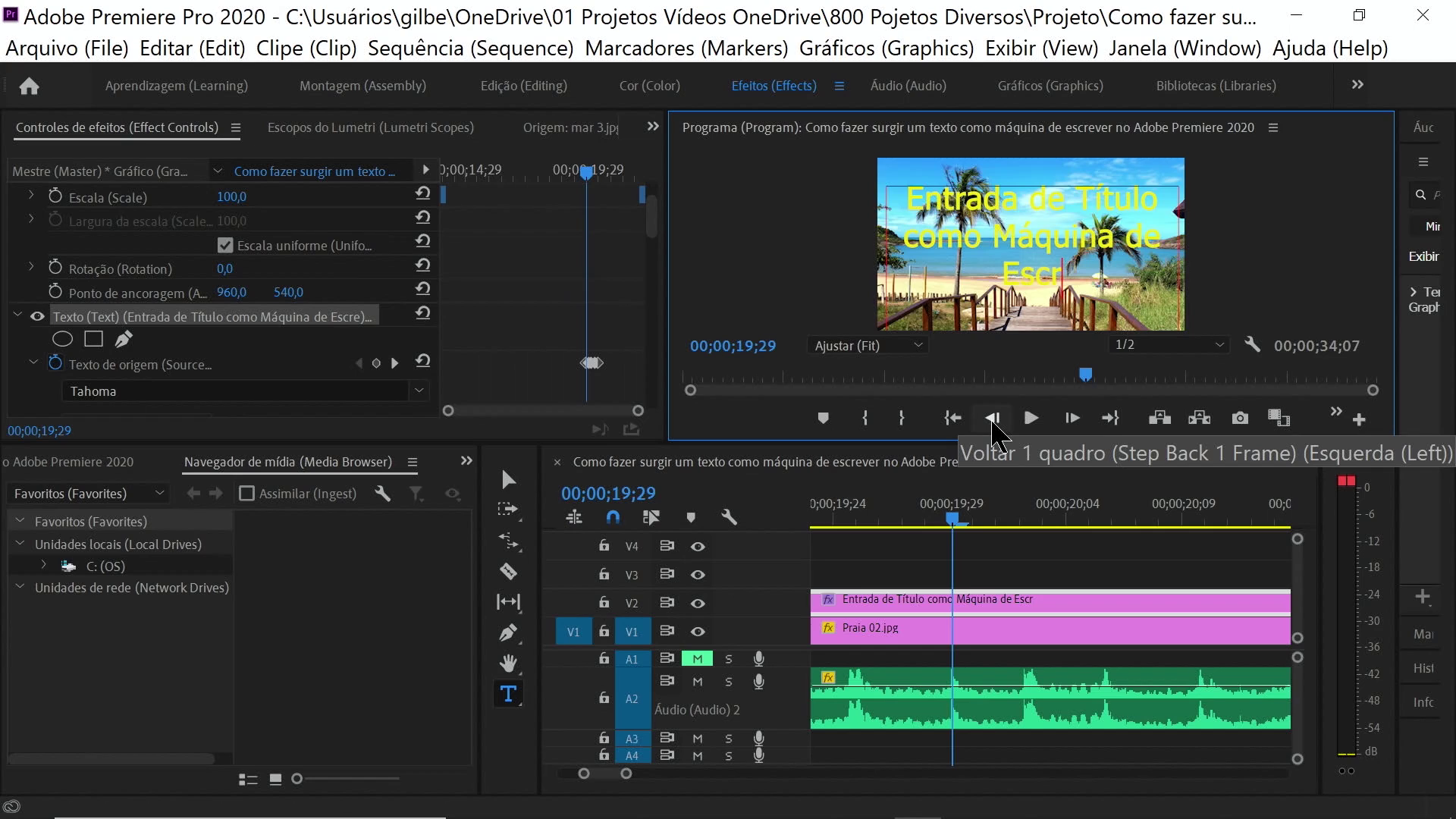
Keep stepping back frame by frame, removing one letter per keyframe into the title's first line
{"action": "left_click", "coordinate": [994, 419]}
{"action": "left_click", "coordinate": [993, 419]}
{"action": "left_click", "coordinate": [993, 419]}
{"action": "left_click", "coordinate": [993, 418]}
{"action": "left_click", "coordinate": [994, 418]}
{"action": "left_click", "coordinate": [993, 419]}
{"action": "left_click", "coordinate": [993, 419]}
{"action": "left_click", "coordinate": [992, 419]}
{"action": "left_click", "coordinate": [992, 419]}
{"action": "left_click", "coordinate": [992, 420]}
{"action": "left_click", "coordinate": [993, 419]}
{"action": "left_click", "coordinate": [992, 420]}
{"action": "left_click", "coordinate": [992, 419]}
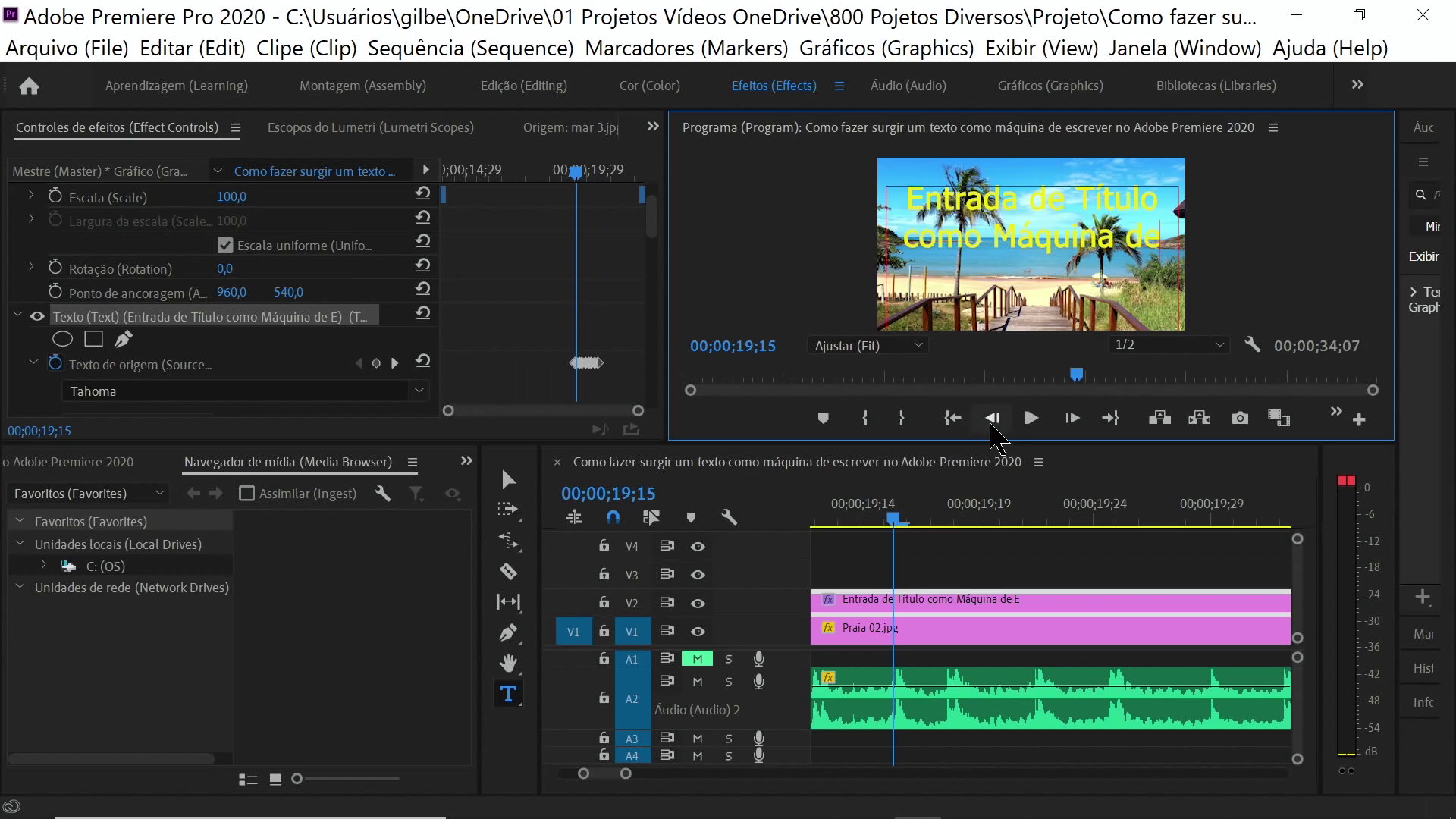
{"action": "left_click", "coordinate": [992, 419]}
{"action": "left_click", "coordinate": [992, 418]}
{"action": "left_click", "coordinate": [992, 419]}
{"action": "left_click", "coordinate": [993, 419]}
{"action": "left_click", "coordinate": [993, 418]}
{"action": "left_click", "coordinate": [993, 419]}
{"action": "left_click", "coordinate": [993, 419]}
{"action": "left_click", "coordinate": [992, 418]}
{"action": "left_click", "coordinate": [993, 419]}
{"action": "left_click", "coordinate": [993, 420]}
{"action": "left_click", "coordinate": [993, 419]}
{"action": "left_click", "coordinate": [994, 420]}
{"action": "left_click", "coordinate": [994, 421]}
{"action": "left_click", "coordinate": [994, 422]}
{"action": "left_click", "coordinate": [995, 422]}
{"action": "left_click", "coordinate": [995, 421]}
{"action": "left_click", "coordinate": [994, 422]}
{"action": "left_click", "coordinate": [995, 422]}
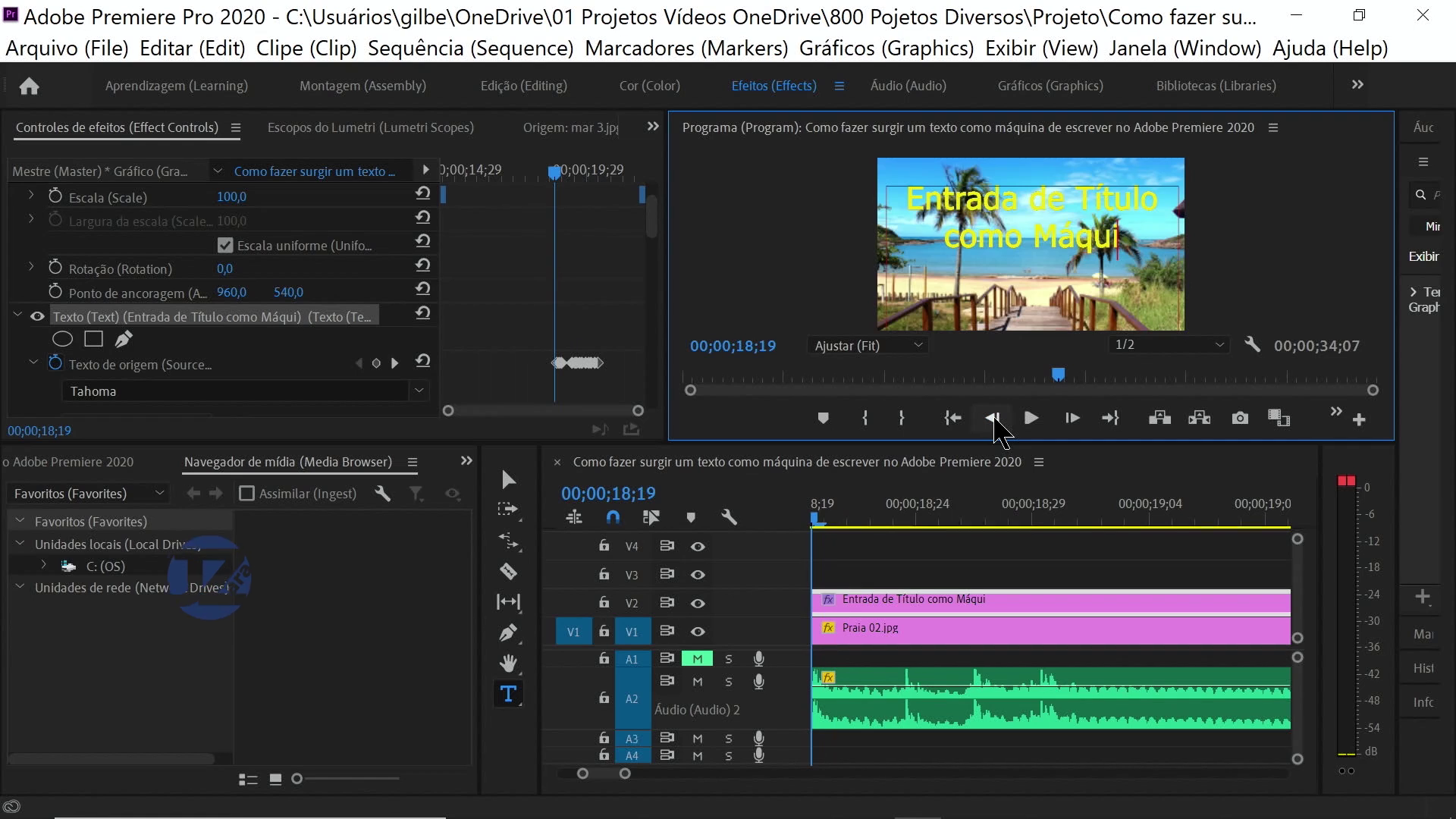
{"action": "left_click", "coordinate": [994, 421]}
{"action": "left_click", "coordinate": [994, 421]}
{"action": "left_click", "coordinate": [994, 422]}
{"action": "left_click", "coordinate": [994, 421]}
{"action": "left_click", "coordinate": [994, 422]}
{"action": "left_click", "coordinate": [994, 422]}
{"action": "left_click", "coordinate": [994, 422]}
{"action": "left_click", "coordinate": [994, 421]}
{"action": "left_click", "coordinate": [994, 421]}
{"action": "left_click", "coordinate": [994, 422]}
{"action": "left_click", "coordinate": [994, 421]}
{"action": "left_click", "coordinate": [994, 421]}
{"action": "left_click", "coordinate": [994, 422]}
{"action": "left_click", "coordinate": [994, 422]}
{"action": "left_click", "coordinate": [994, 422]}
{"action": "left_click", "coordinate": [994, 421]}
{"action": "left_click", "coordinate": [994, 421]}
{"action": "left_click", "coordinate": [994, 421]}
{"action": "left_click", "coordinate": [994, 421]}
Continue removing letters frame by frame back to the title's first letter
{"action": "left_click", "coordinate": [994, 422]}
{"action": "left_click", "coordinate": [994, 421]}
{"action": "left_click", "coordinate": [994, 422]}
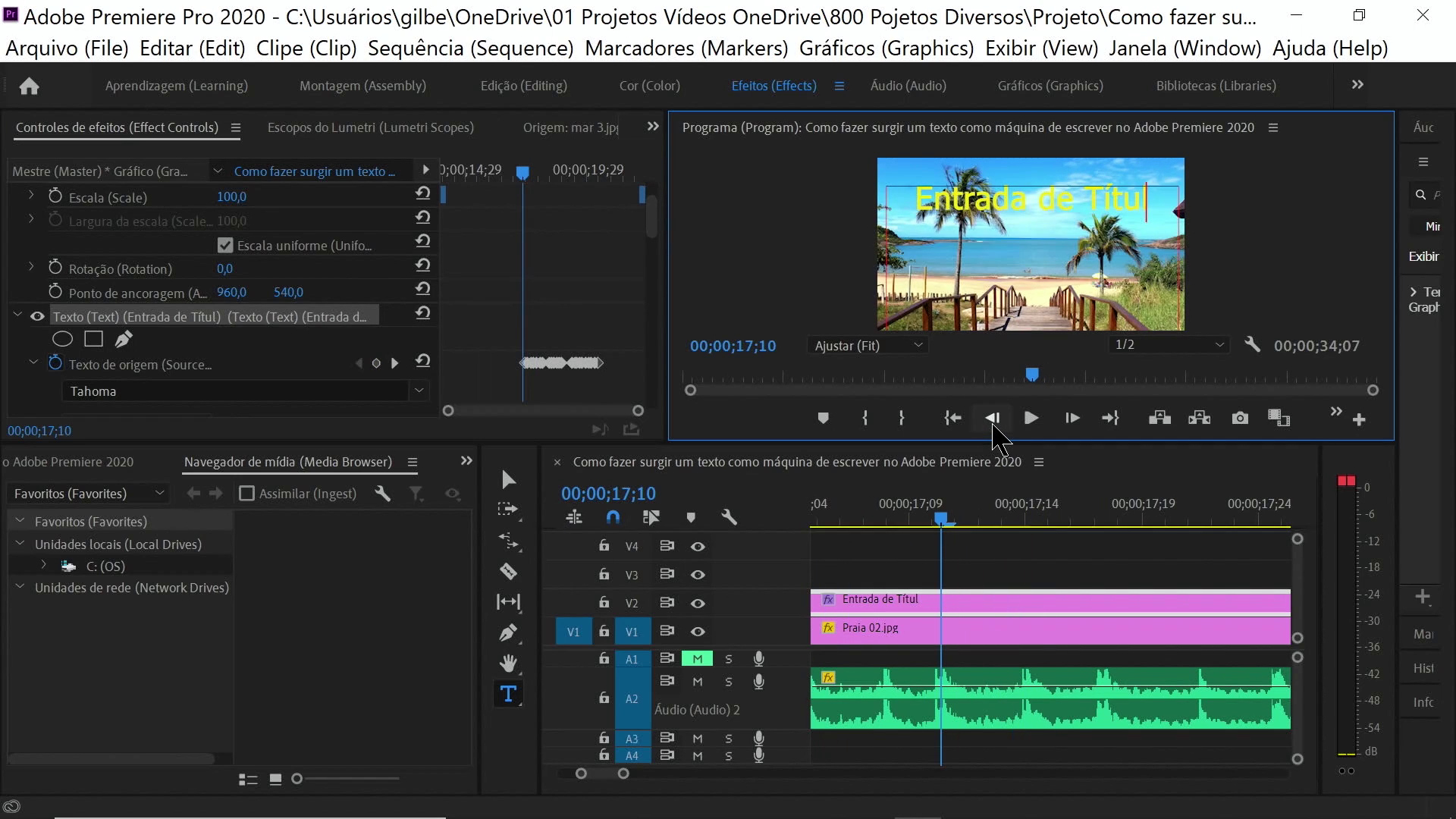
{"action": "left_click", "coordinate": [994, 422]}
{"action": "left_click", "coordinate": [994, 421]}
{"action": "left_click", "coordinate": [994, 421]}
{"action": "left_click", "coordinate": [994, 421]}
{"action": "left_click", "coordinate": [998, 422]}
{"action": "left_click", "coordinate": [998, 422]}
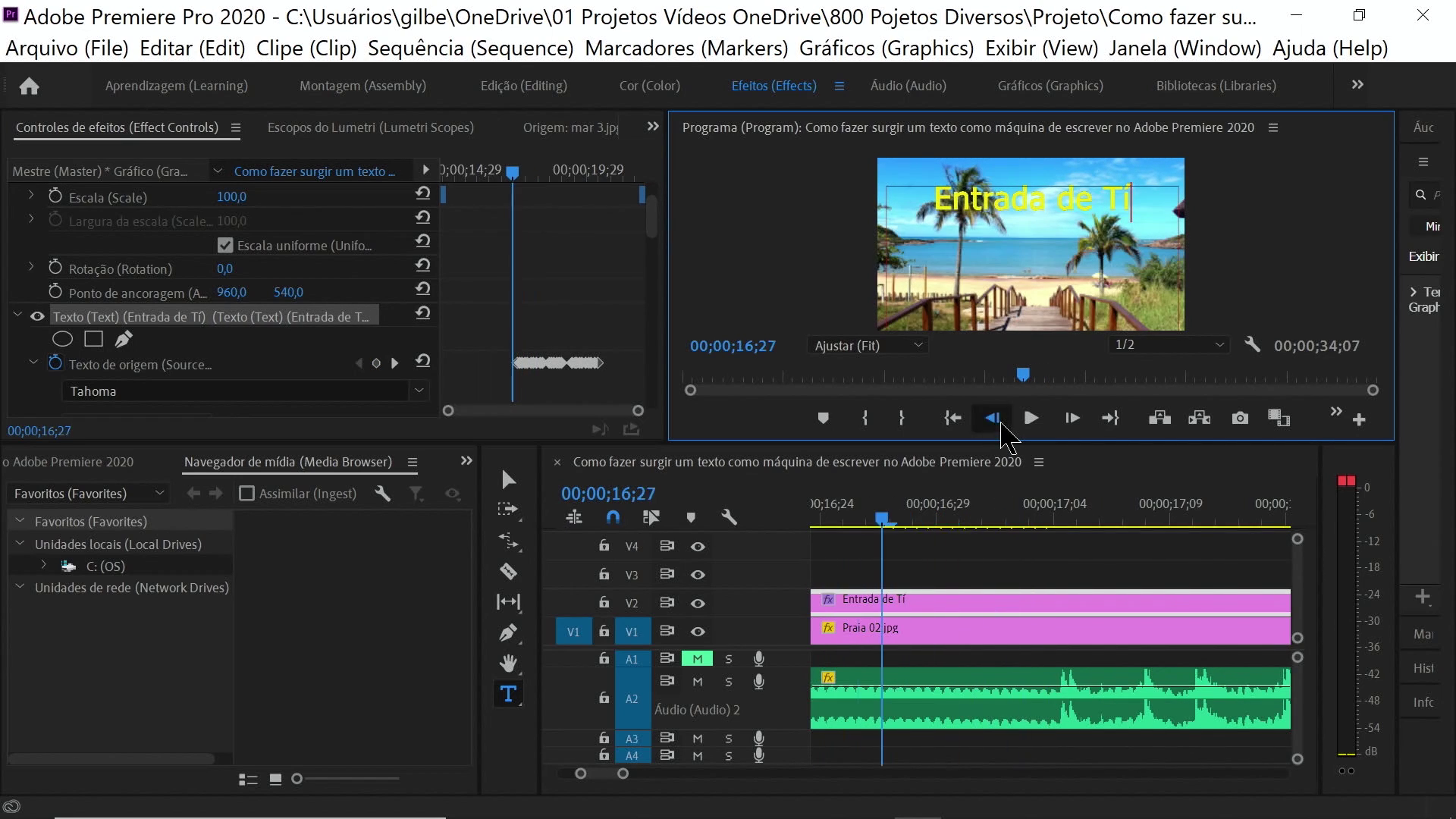
{"action": "left_click", "coordinate": [998, 422]}
{"action": "left_click", "coordinate": [998, 421]}
{"action": "left_click", "coordinate": [998, 422]}
{"action": "left_click", "coordinate": [997, 421]}
{"action": "left_click", "coordinate": [993, 419]}
{"action": "left_click", "coordinate": [993, 419]}
{"action": "left_click", "coordinate": [993, 419]}
{"action": "left_click", "coordinate": [993, 419]}
{"action": "left_click", "coordinate": [993, 420]}
{"action": "left_click", "coordinate": [994, 419]}
{"action": "left_click", "coordinate": [994, 419]}
{"action": "left_click", "coordinate": [994, 419]}
{"action": "left_click", "coordinate": [994, 420]}
{"action": "left_click", "coordinate": [994, 419]}
{"action": "left_click", "coordinate": [994, 419]}
{"action": "left_click", "coordinate": [994, 420]}
{"action": "left_click", "coordinate": [994, 419]}
{"action": "left_click", "coordinate": [994, 419]}
{"action": "left_click", "coordinate": [994, 419]}
{"action": "left_click", "coordinate": [991, 419]}
{"action": "left_click", "coordinate": [990, 419]}
{"action": "left_click", "coordinate": [989, 420]}
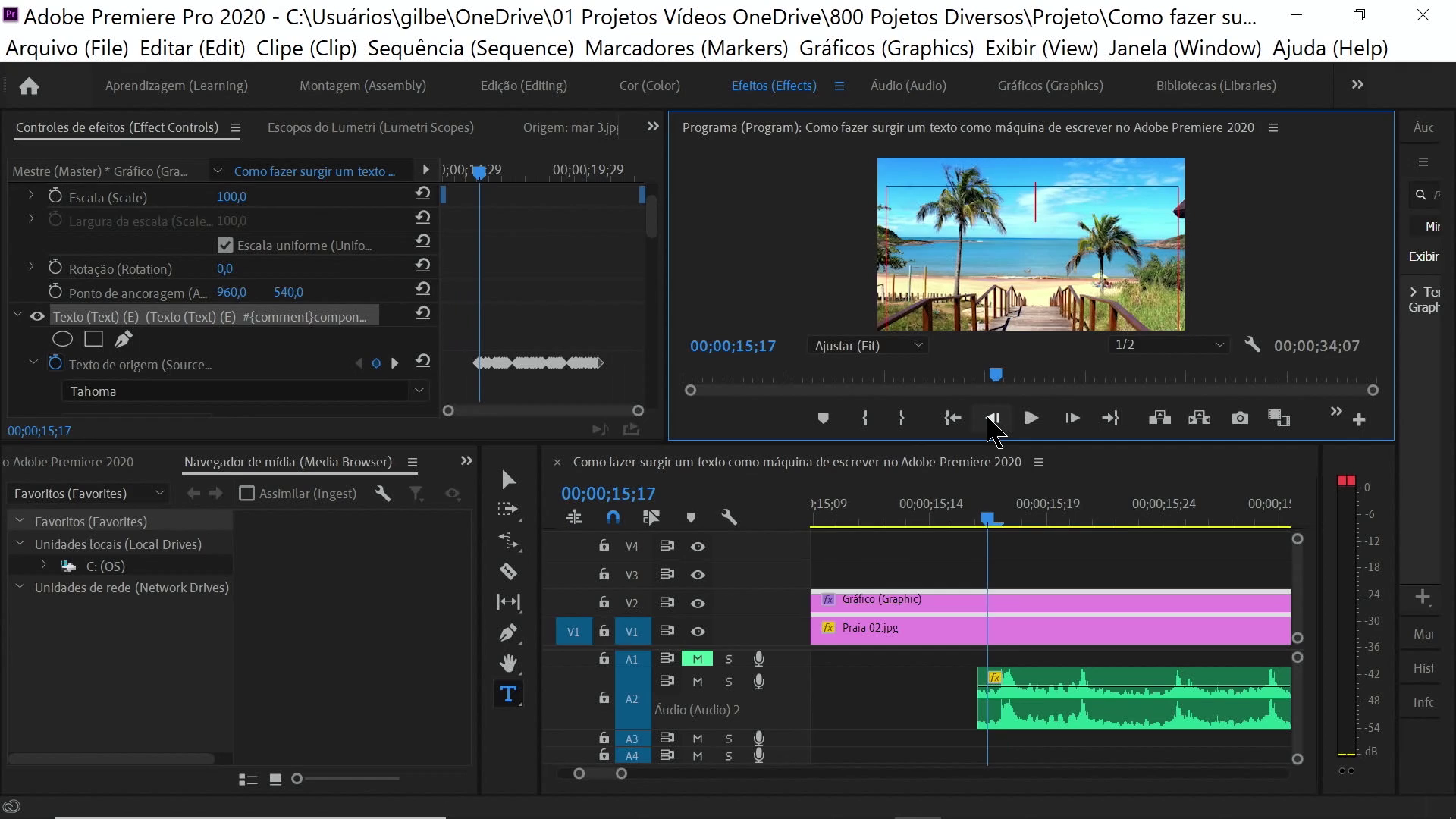
Clear the final letter so the title is empty at 00;00;15;17, then go back one frame
{"action": "left_click", "coordinate": [1040, 522]}
{"action": "key", "text": "="}
{"action": "key", "text": "Left"}
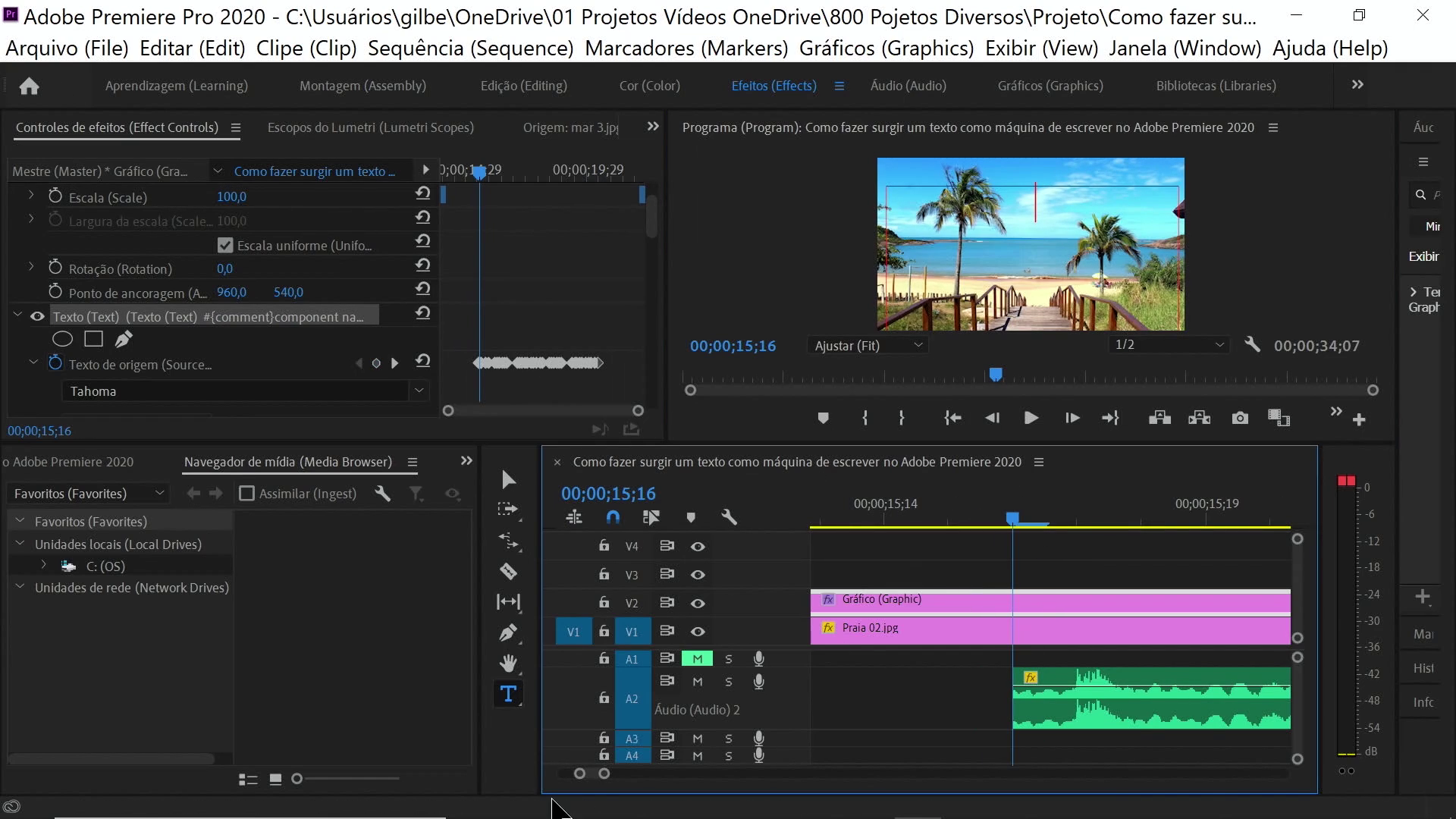
{"action": "left_click_drag", "start_coordinate": [603, 773], "coordinate": [705, 775]}
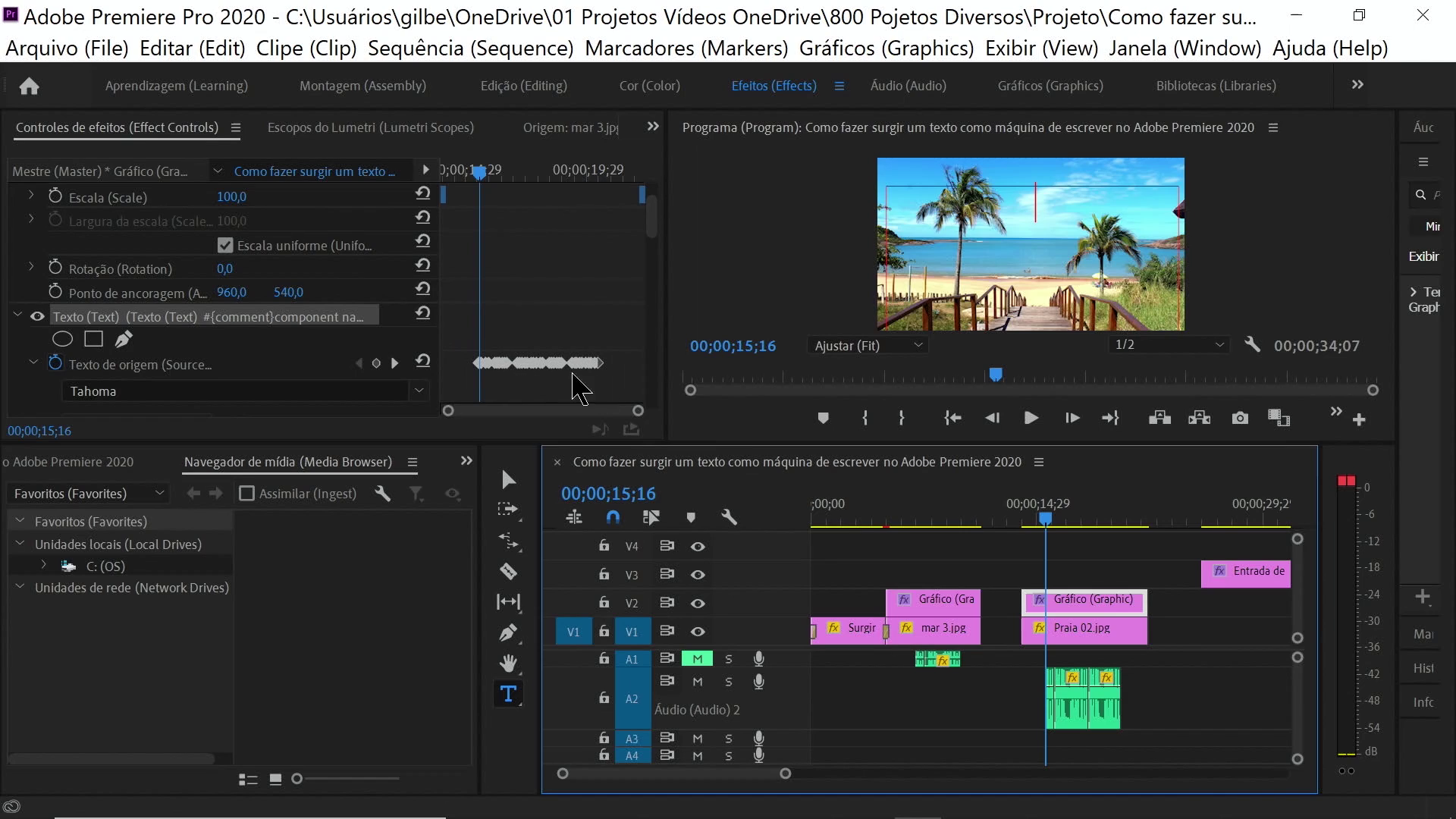
{"action": "left_click_drag", "start_coordinate": [1050, 529], "coordinate": [1035, 533]}
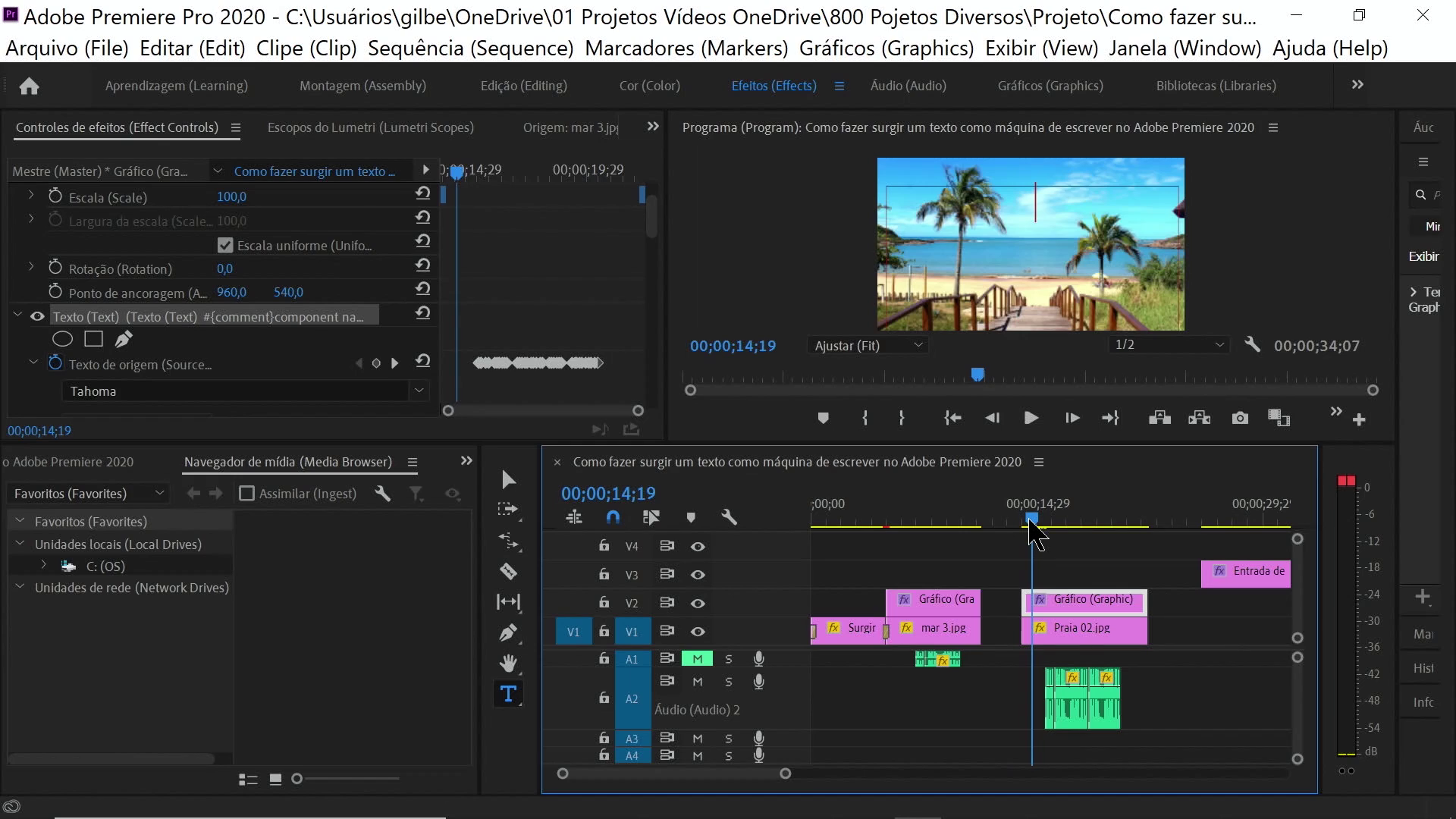
{"action": "left_click_drag", "start_coordinate": [1036, 533], "coordinate": [1038, 533]}
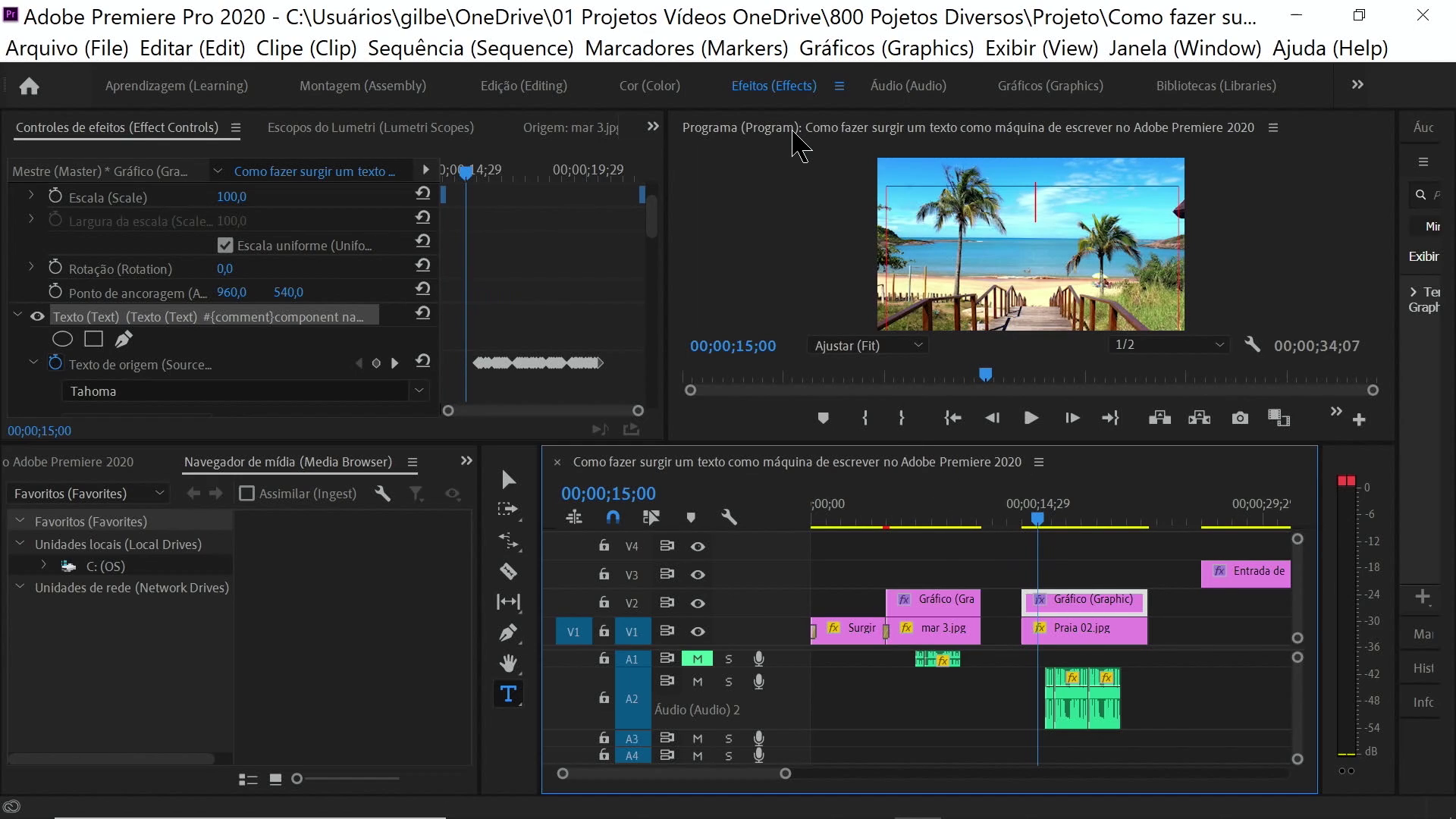
{"action": "left_click", "coordinate": [793, 134]}
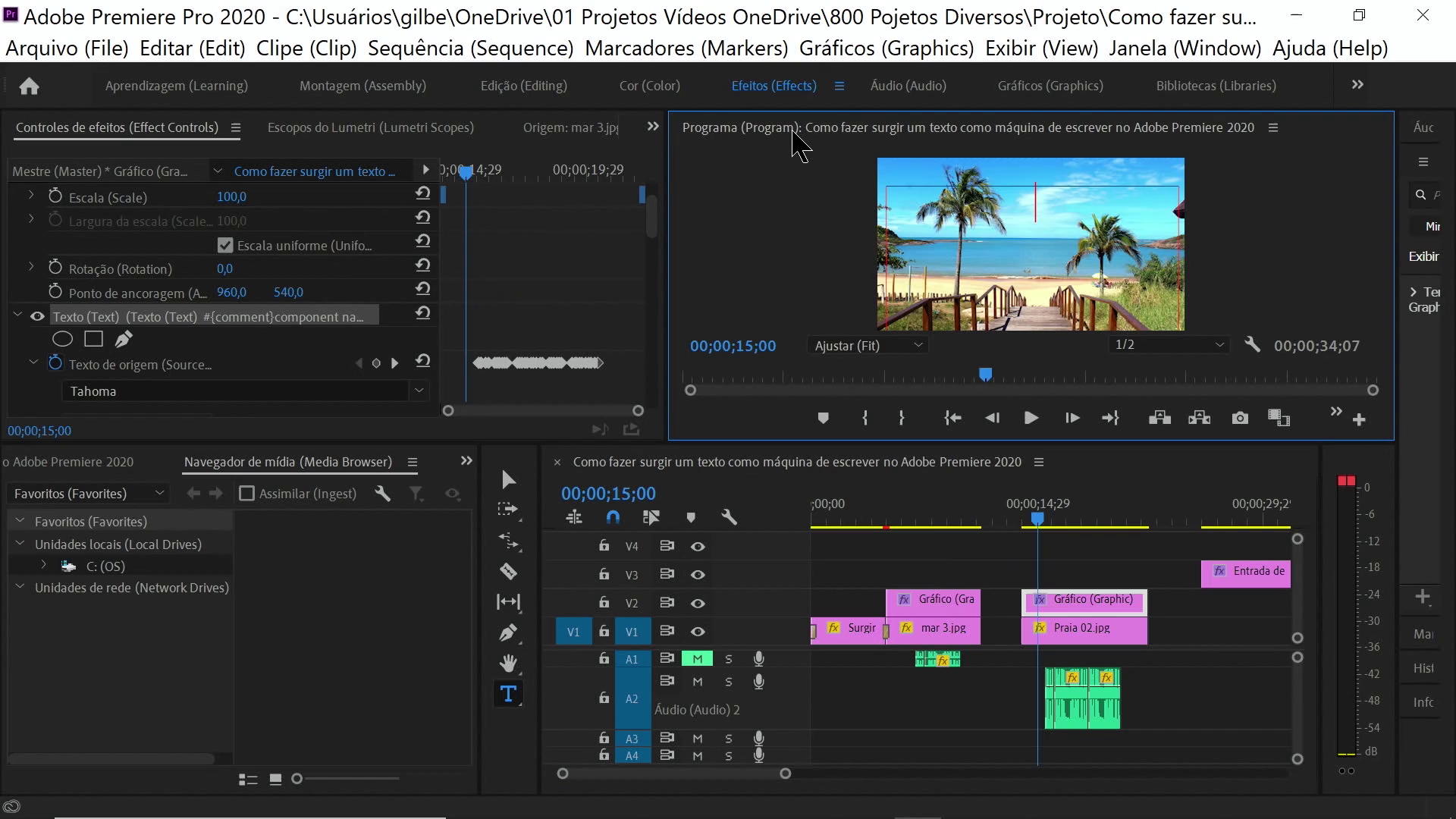
{"action": "key", "text": "grave"}
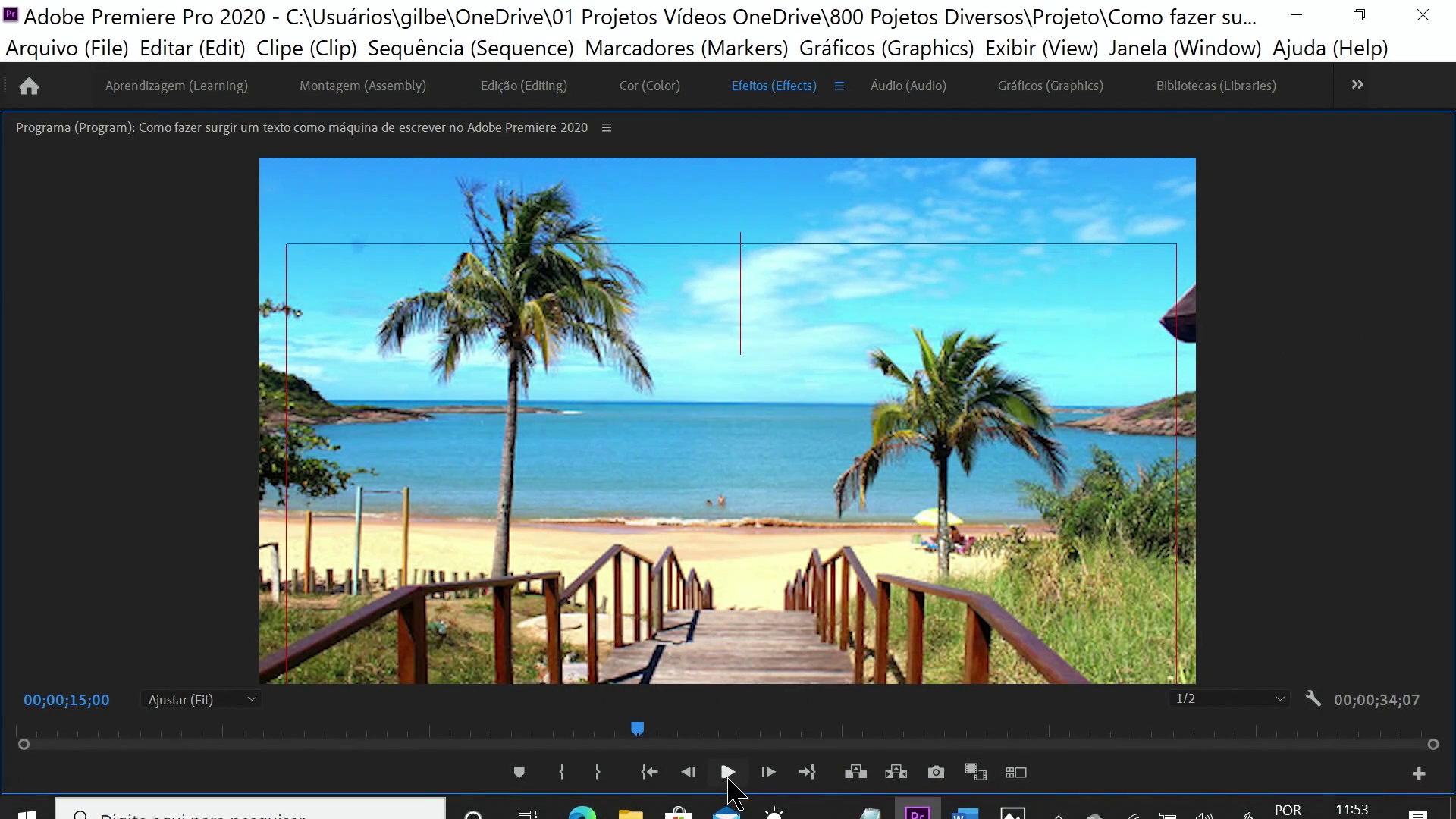
Play the maximized preview until the yellow title is fully typed out at 00;00;21;06, then stop
{"action": "left_click", "coordinate": [728, 773]}
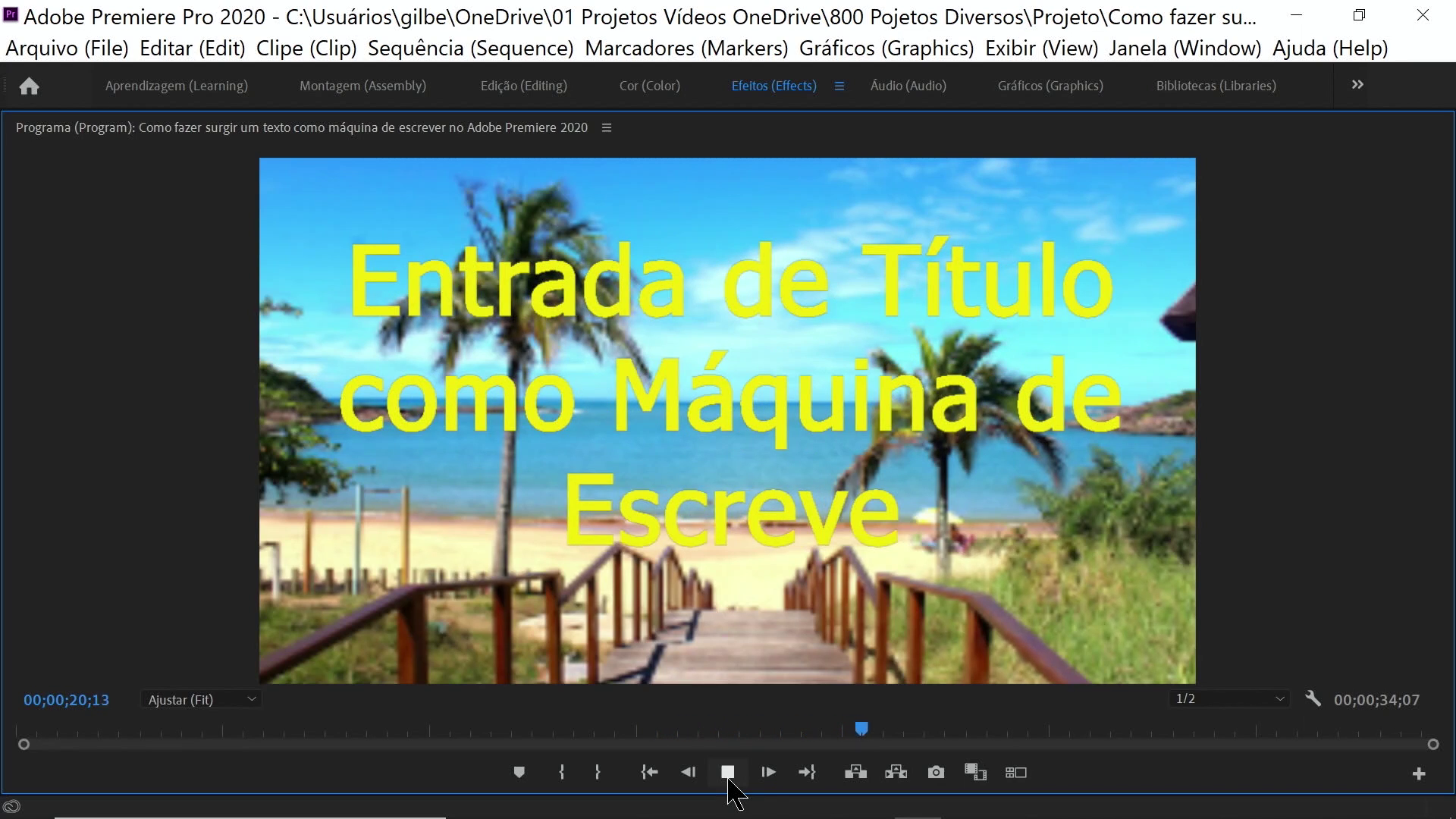
{"action": "left_click", "coordinate": [729, 780]}
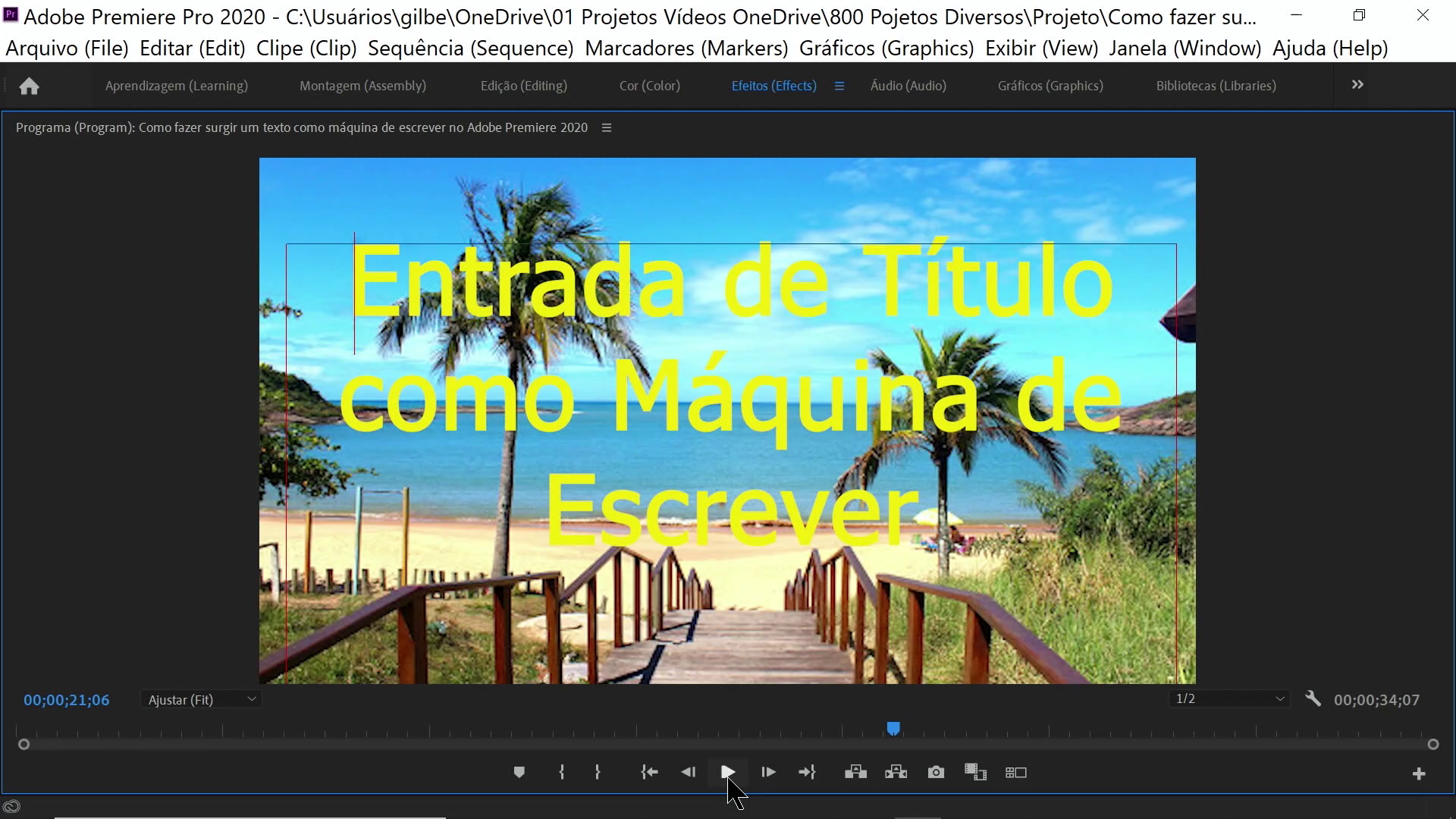